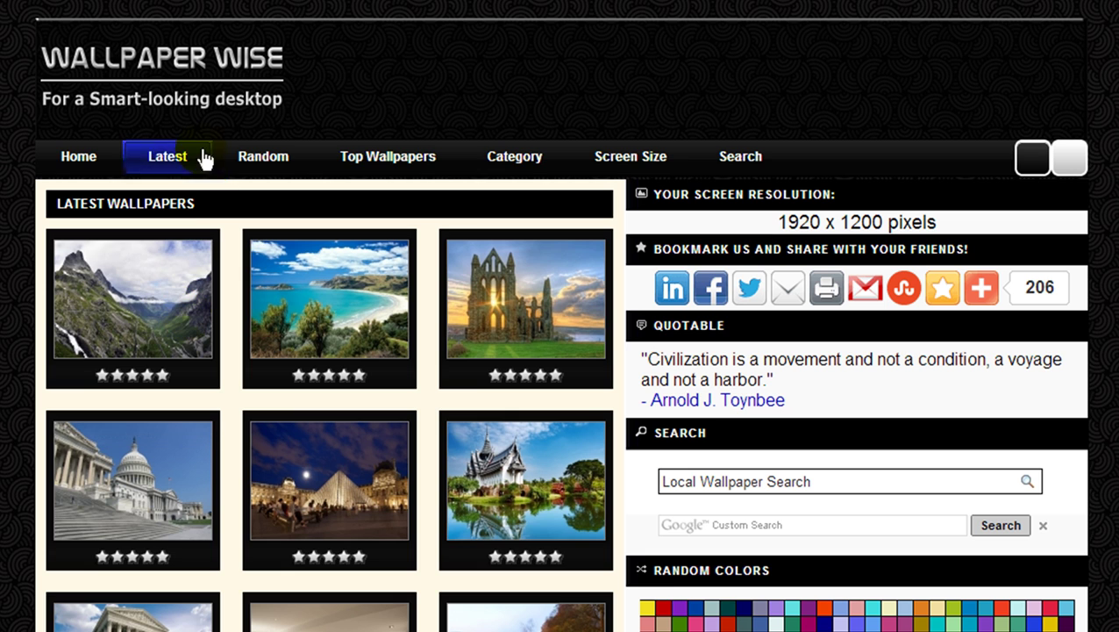
Step: Search the wallpaper site for "sunburst" and open the plain Blue Sunburst wallpaper from the results
click(856, 481)
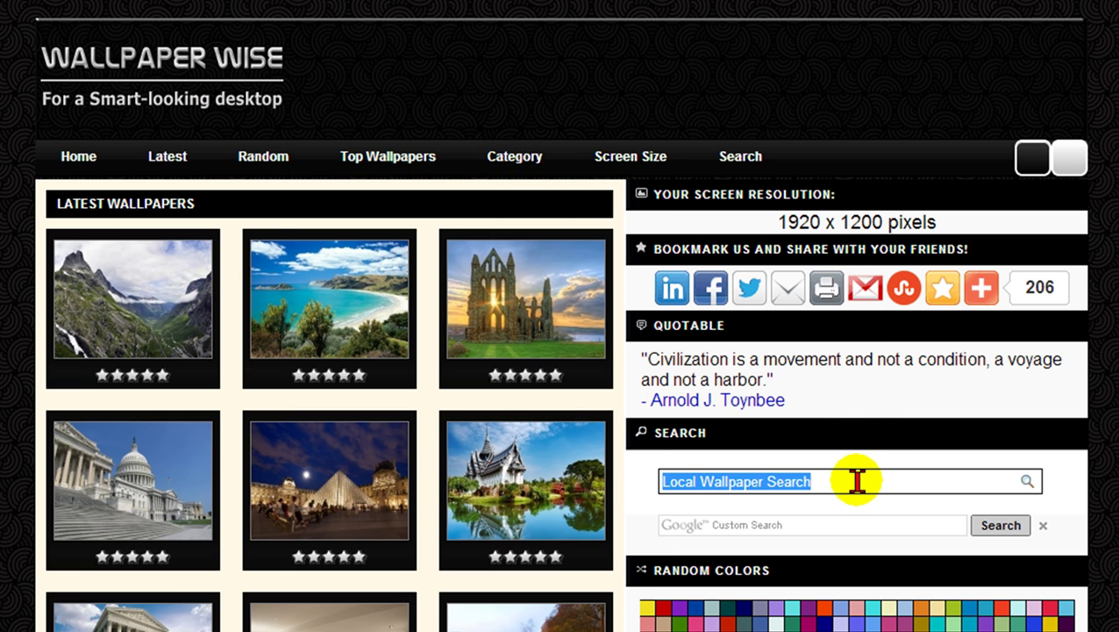
text(sunb)
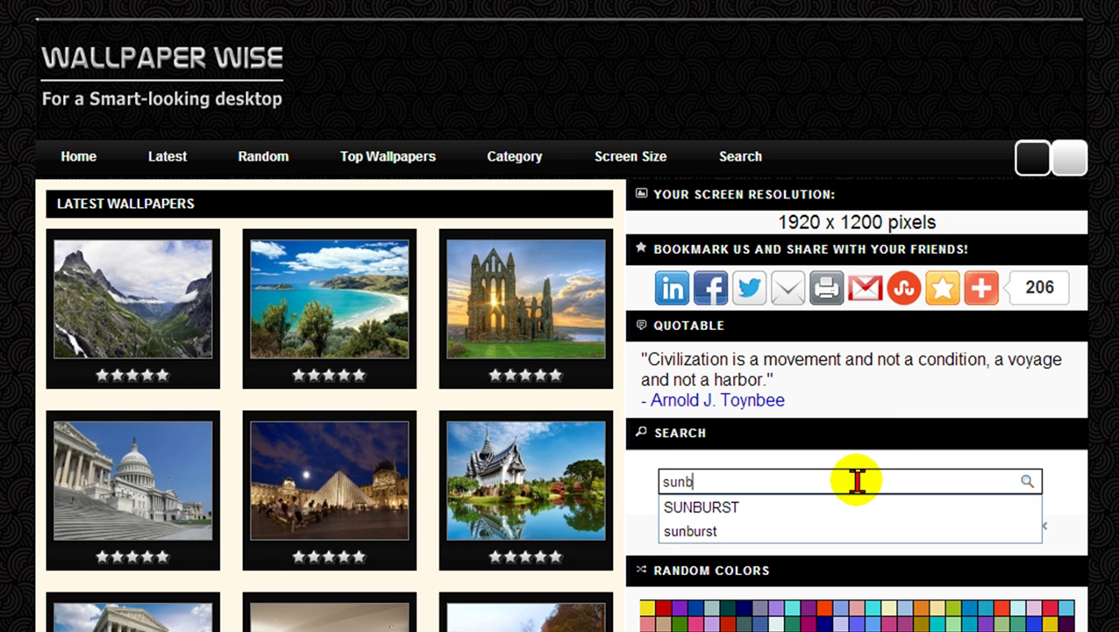
text(urst)
key(Return)
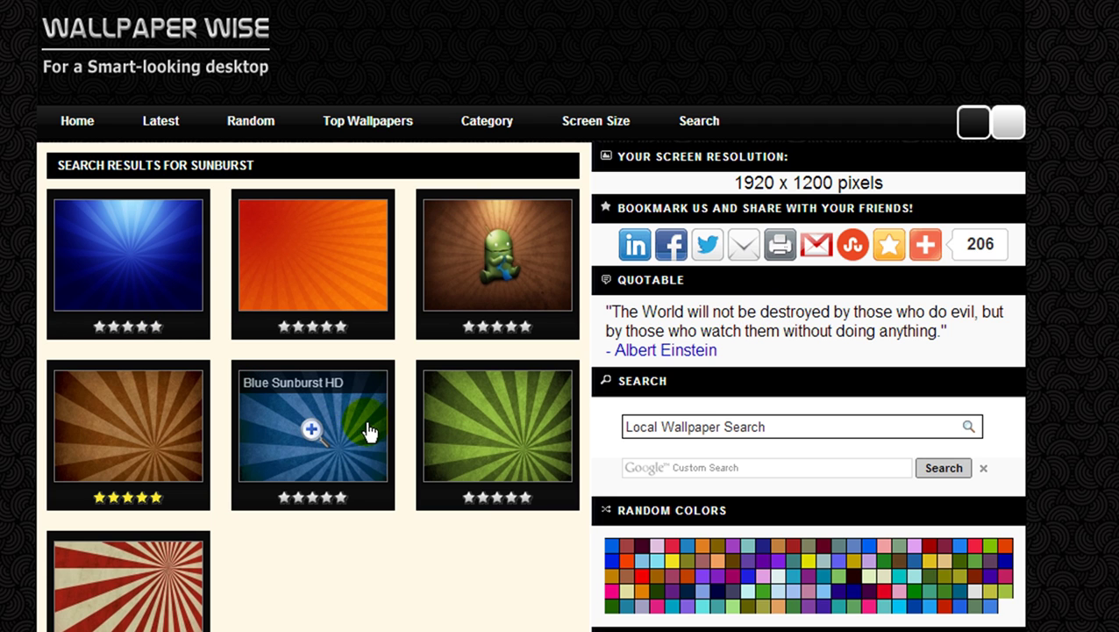
click(155, 271)
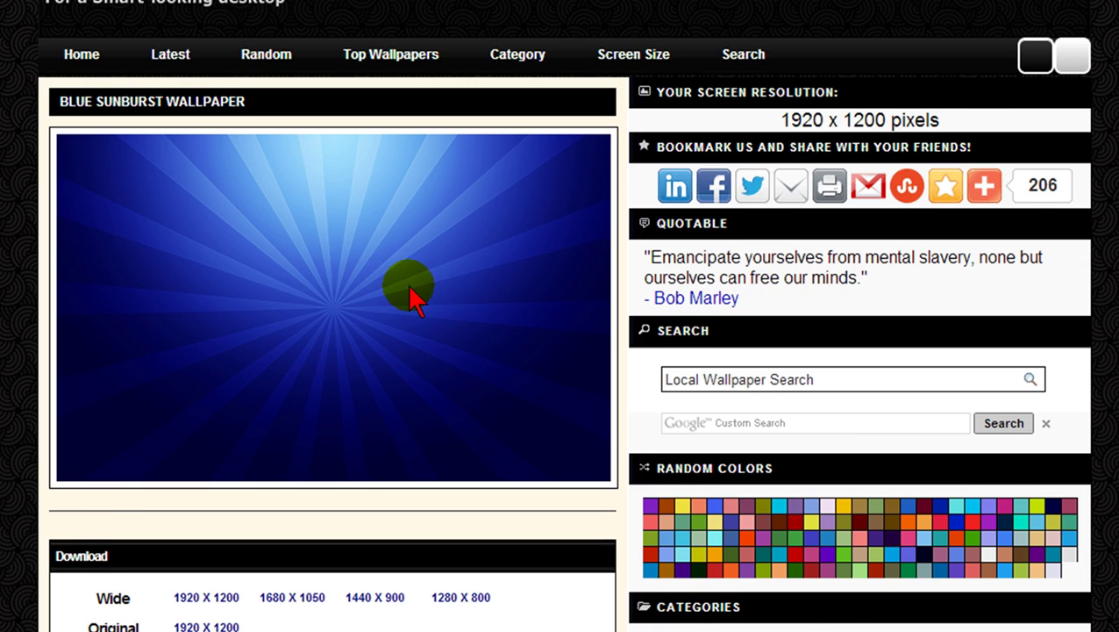
Step: Open the wide 1920 x 1200 version of the wallpaper and save the image to disk as a JPG
scroll(409, 286, down, 1)
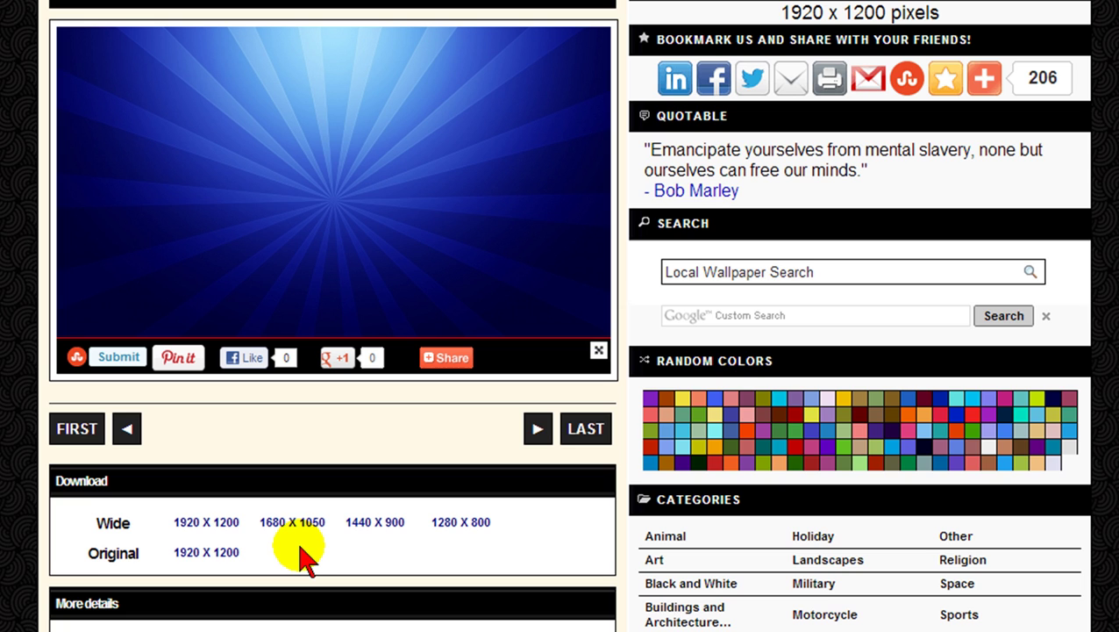
click(192, 525)
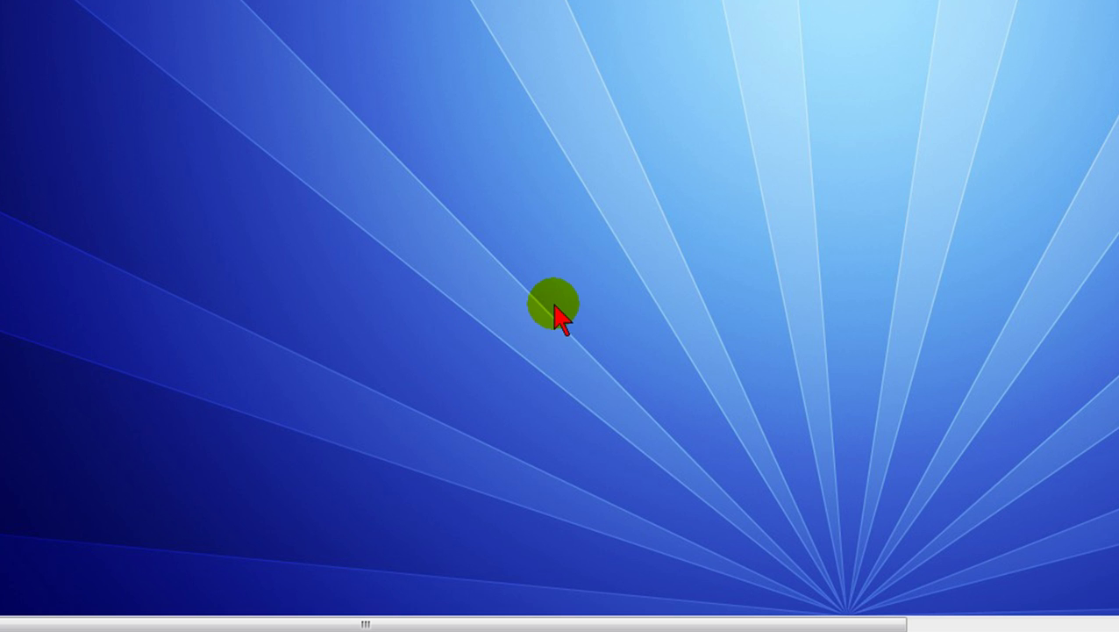
right_click(552, 303)
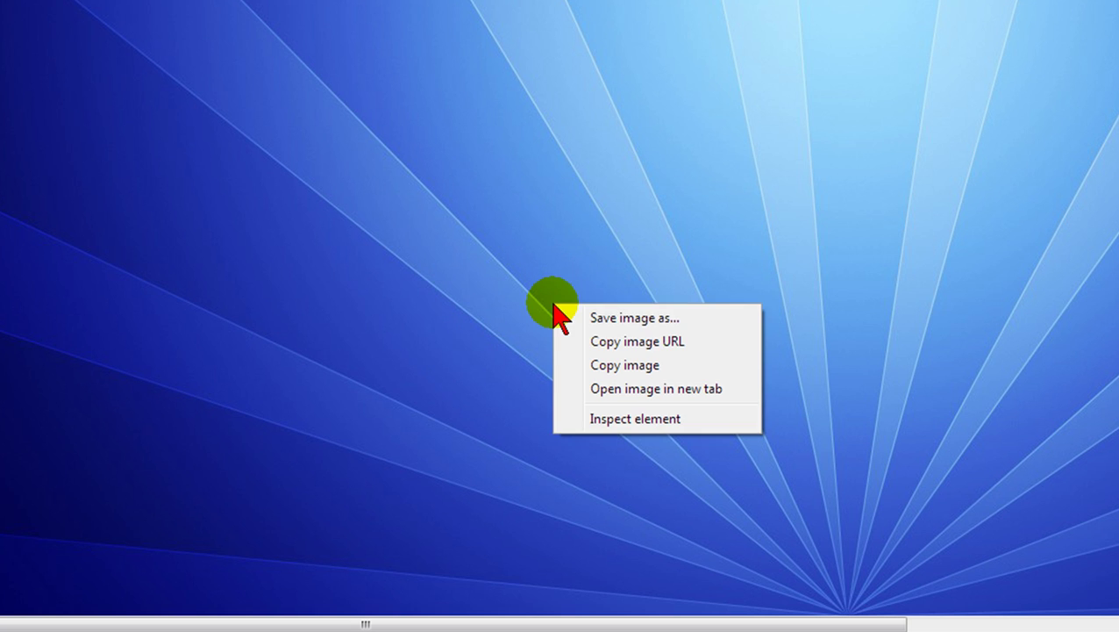
click(641, 321)
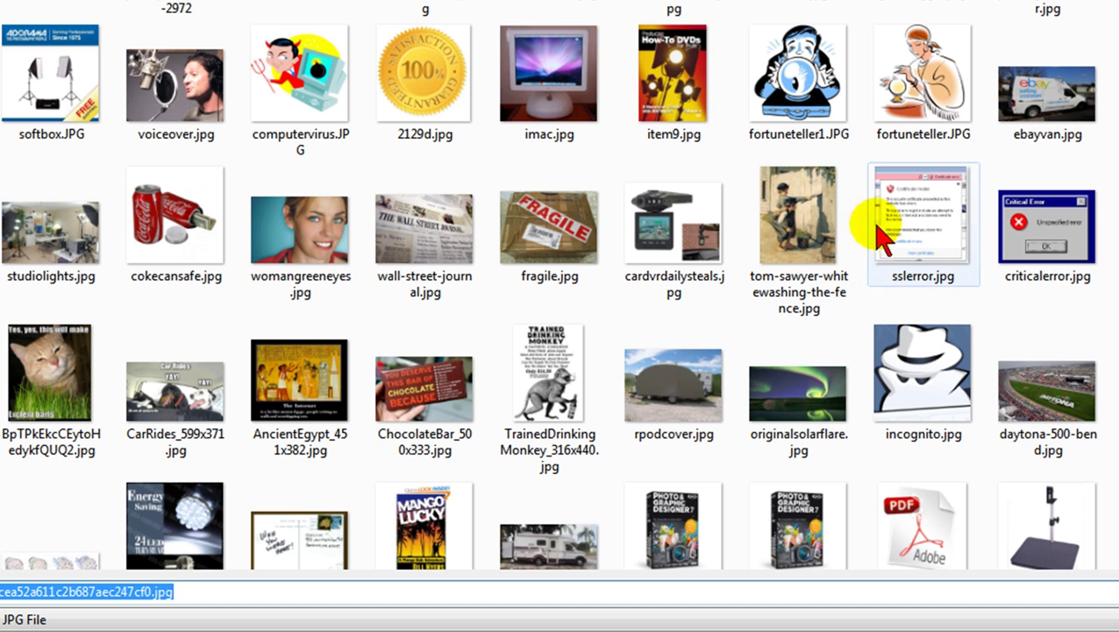
key(Return)
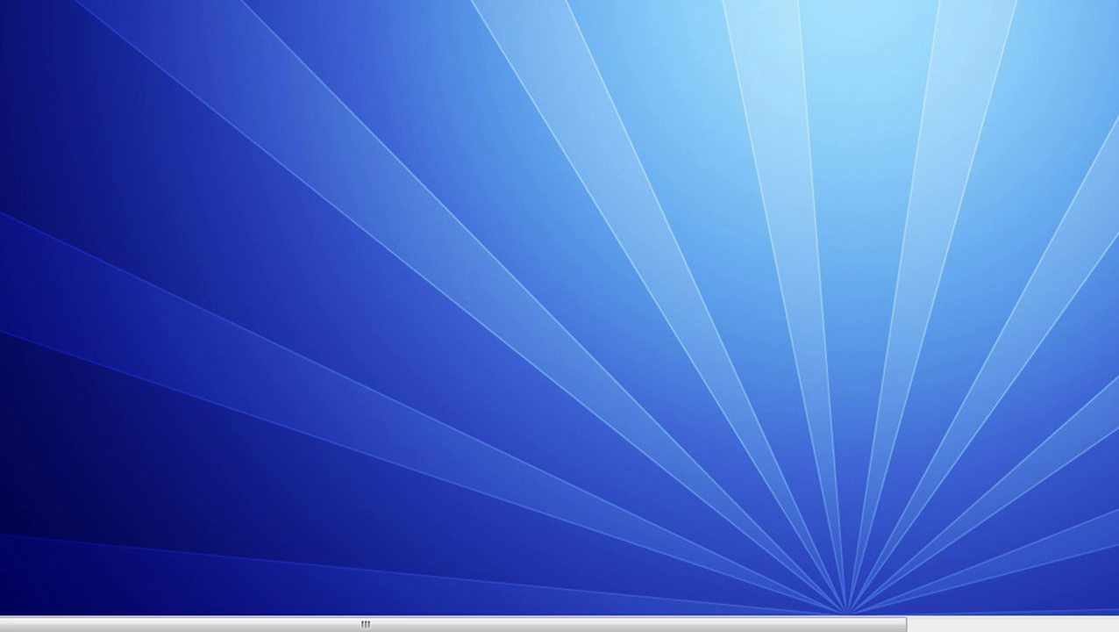
Step: Switch to Photoshop Elements and create a blank 1280 x 720 file from the Film & Video preset with size HDV/HDTV 720p
key(alt+Tab)
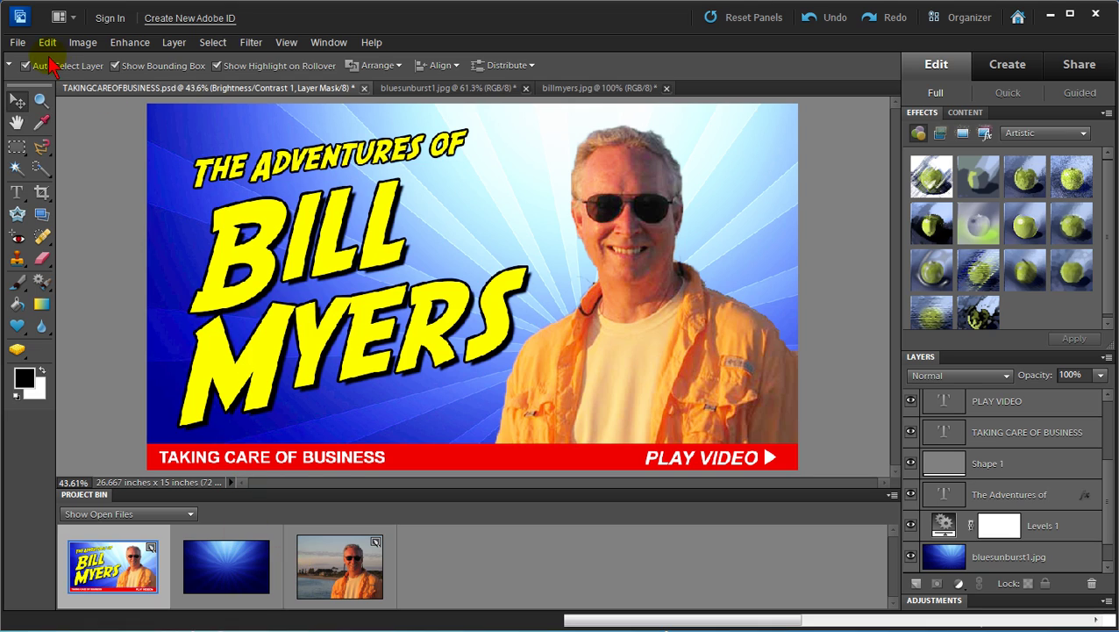
click(14, 44)
mouse_move(61, 59)
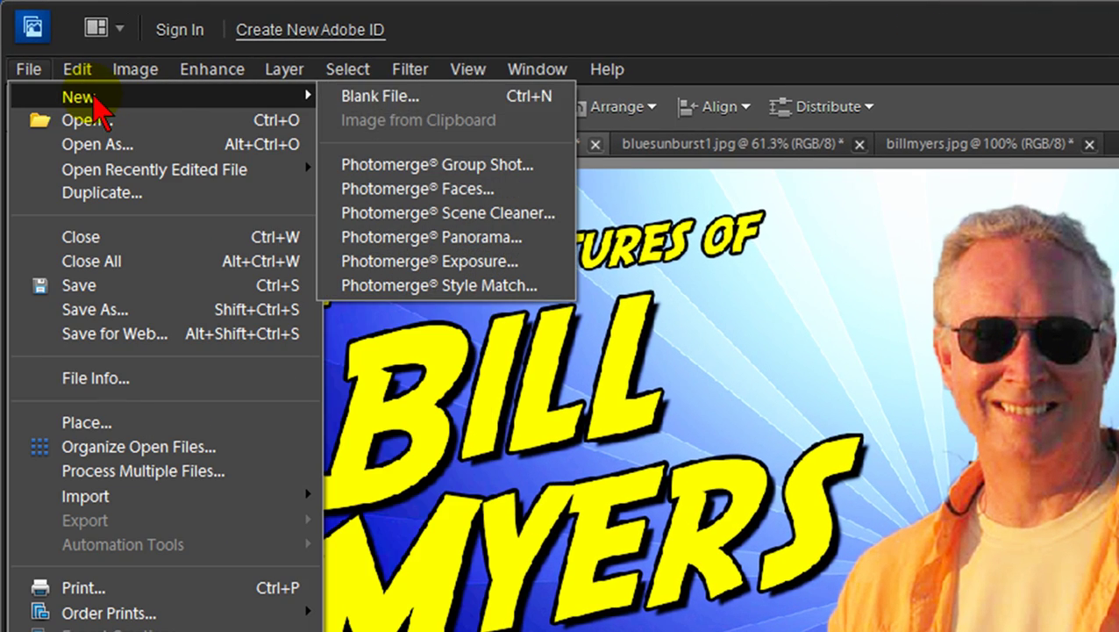
click(418, 105)
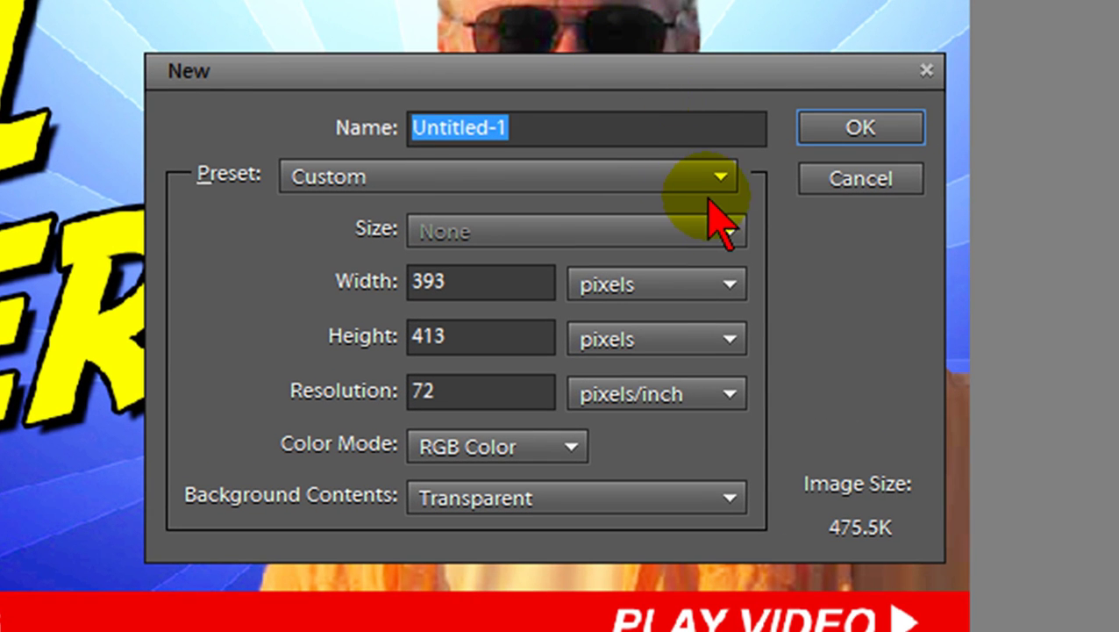
click(721, 179)
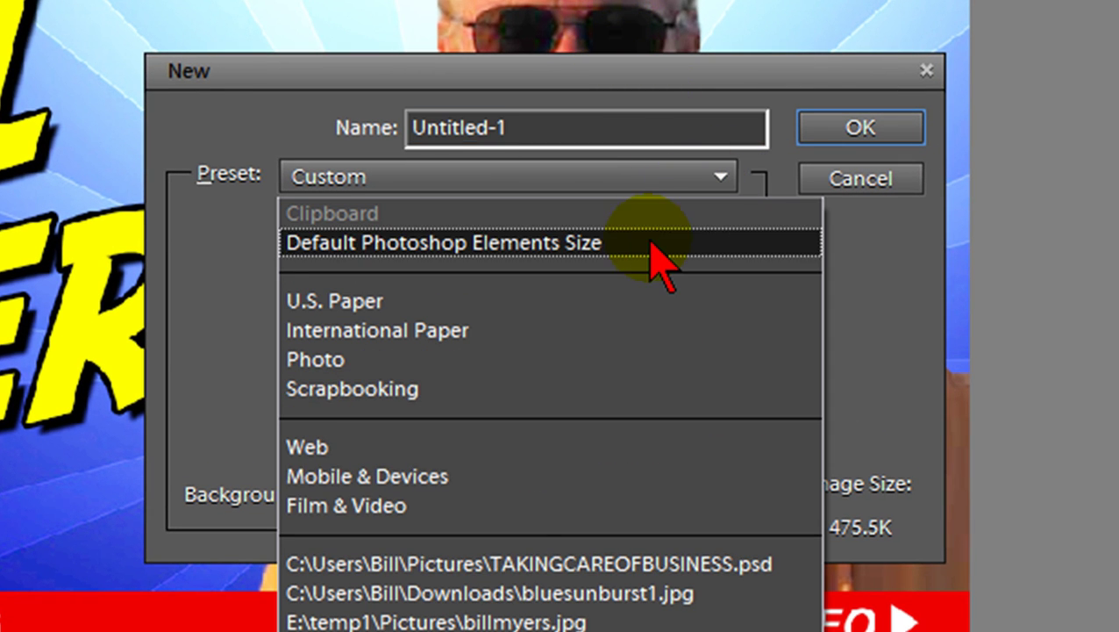
click(519, 507)
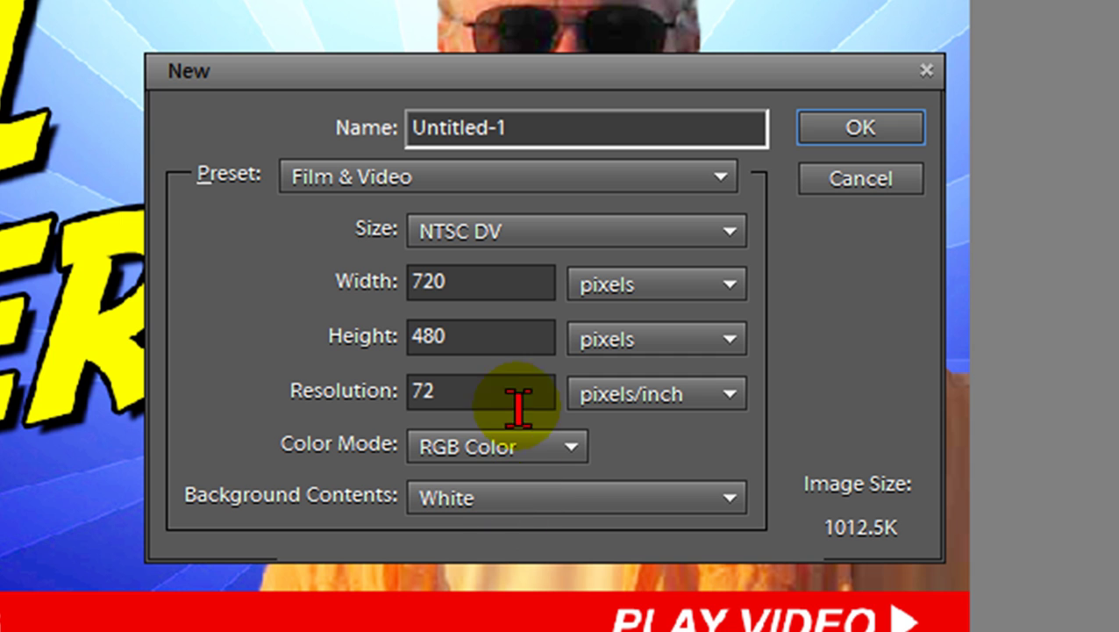
click(614, 230)
click(625, 287)
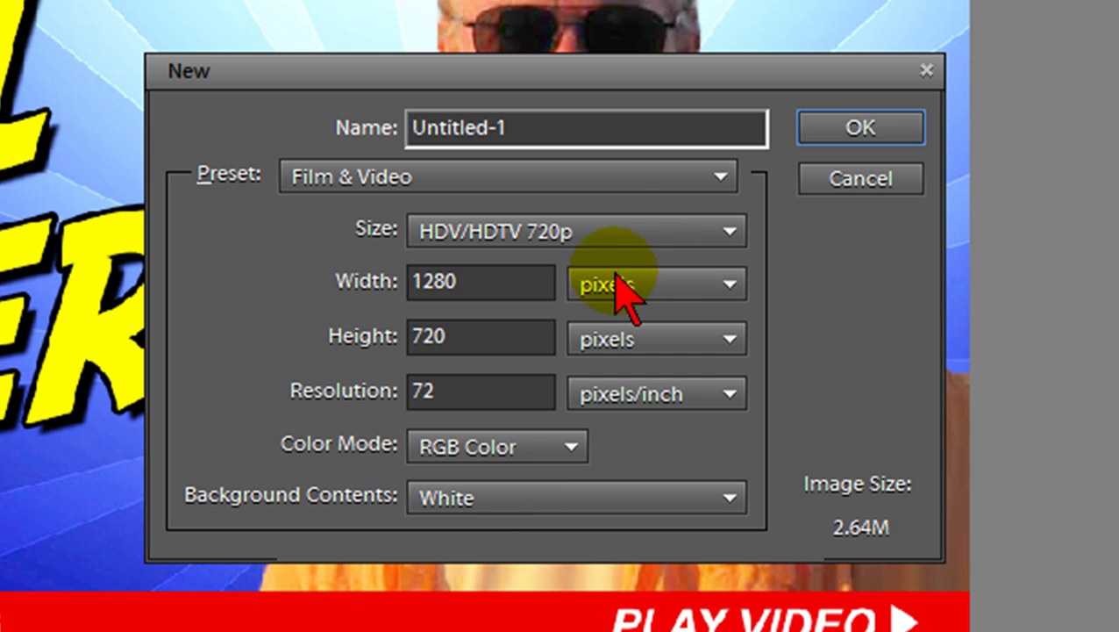
click(725, 230)
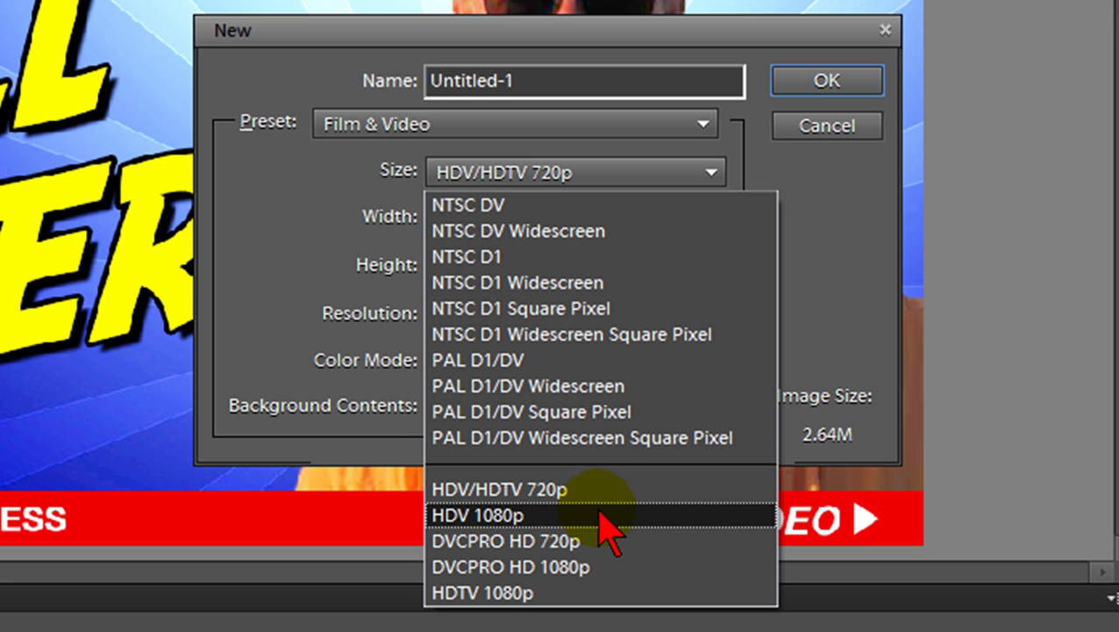
click(544, 493)
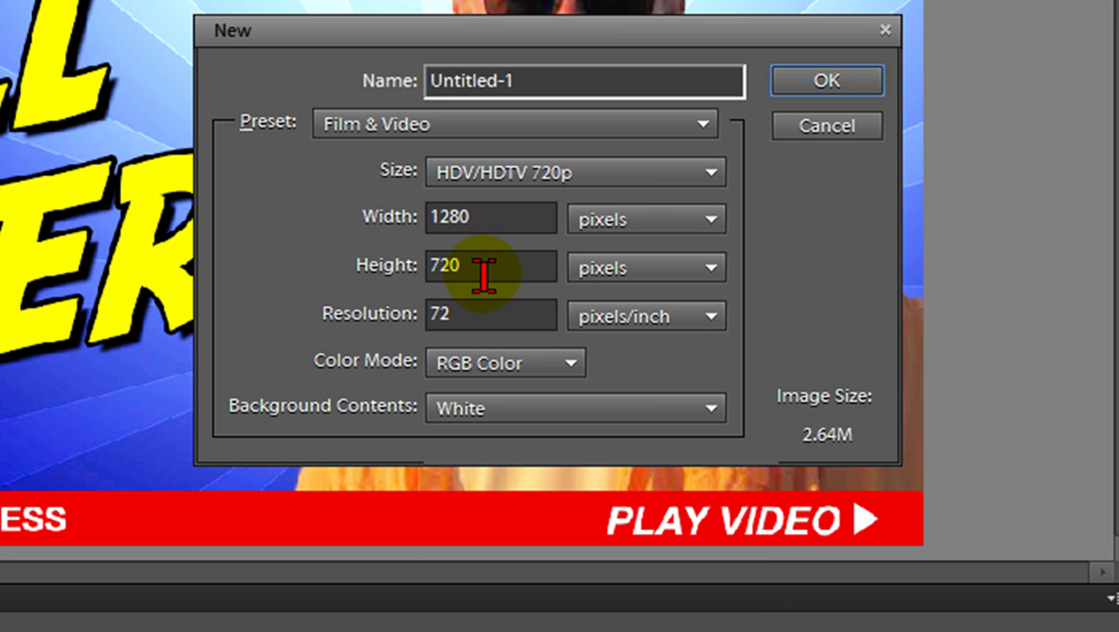
click(799, 81)
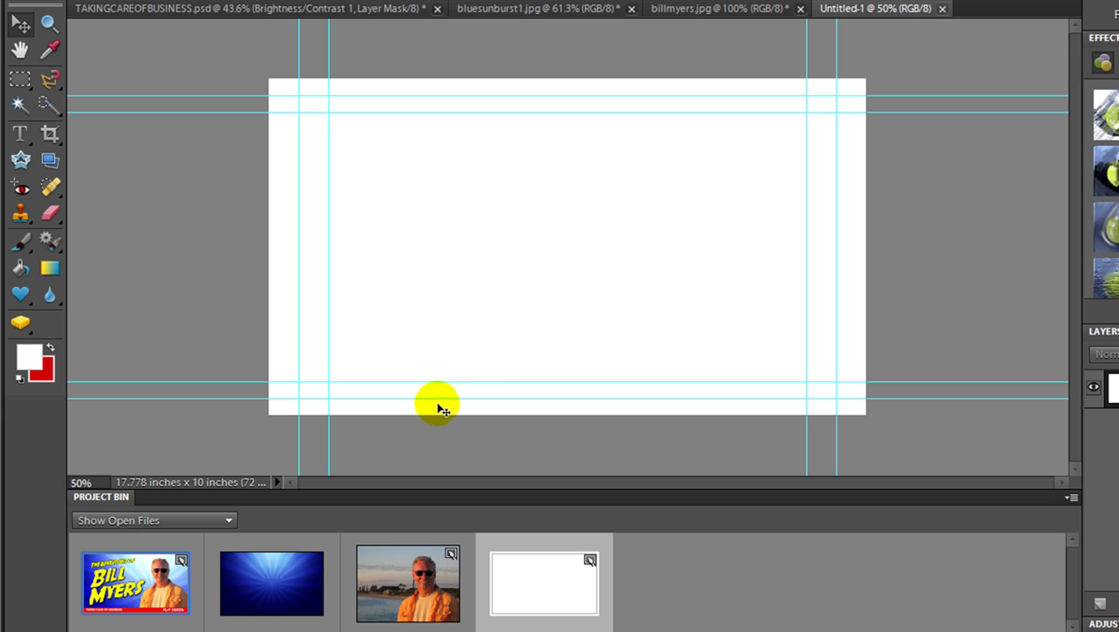
Step: Place bluesunburst1.jpg into the blank file and move it so it covers the whole canvas
mouse_move(255, 589)
mouse_down()
mouse_move(295, 499)
mouse_move(257, 580)
mouse_move(271, 586)
mouse_up()
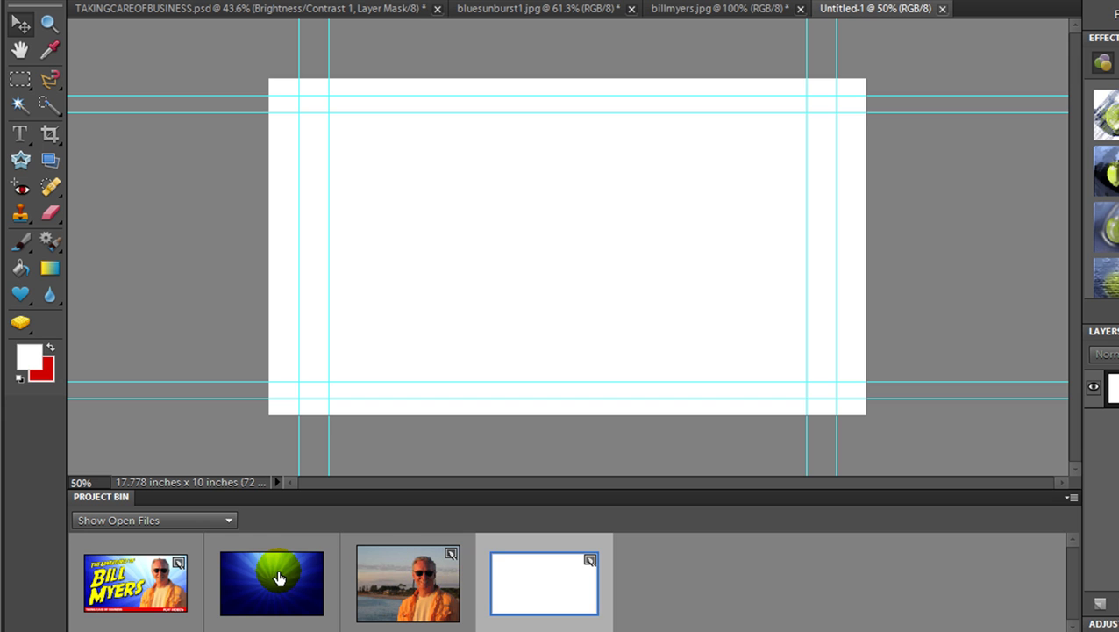
drag(280, 579, 368, 175)
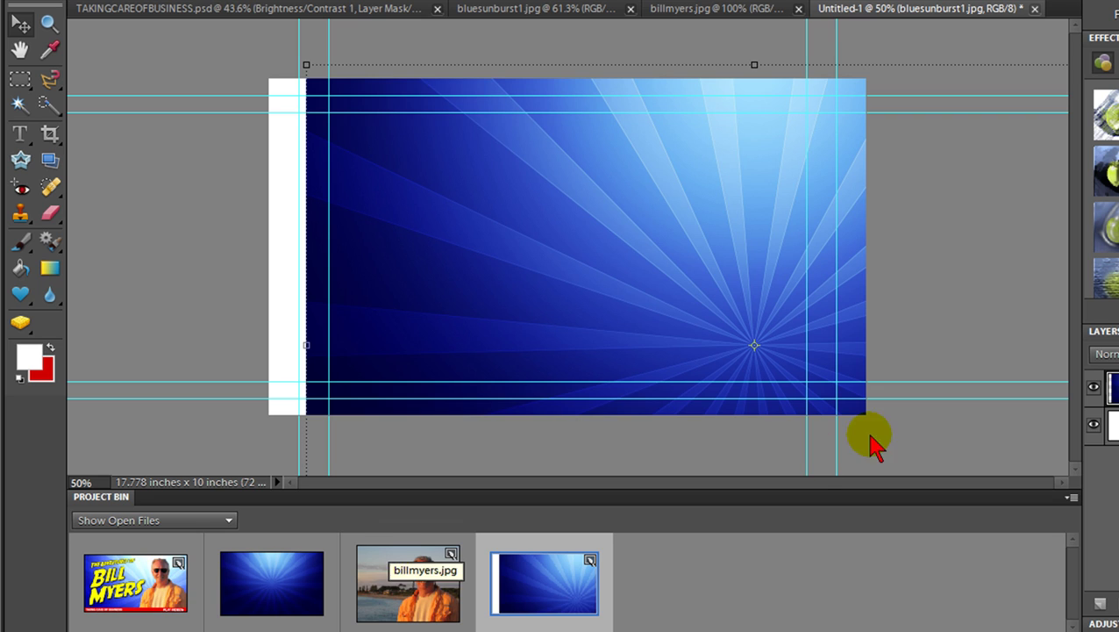
drag(764, 351, 713, 327)
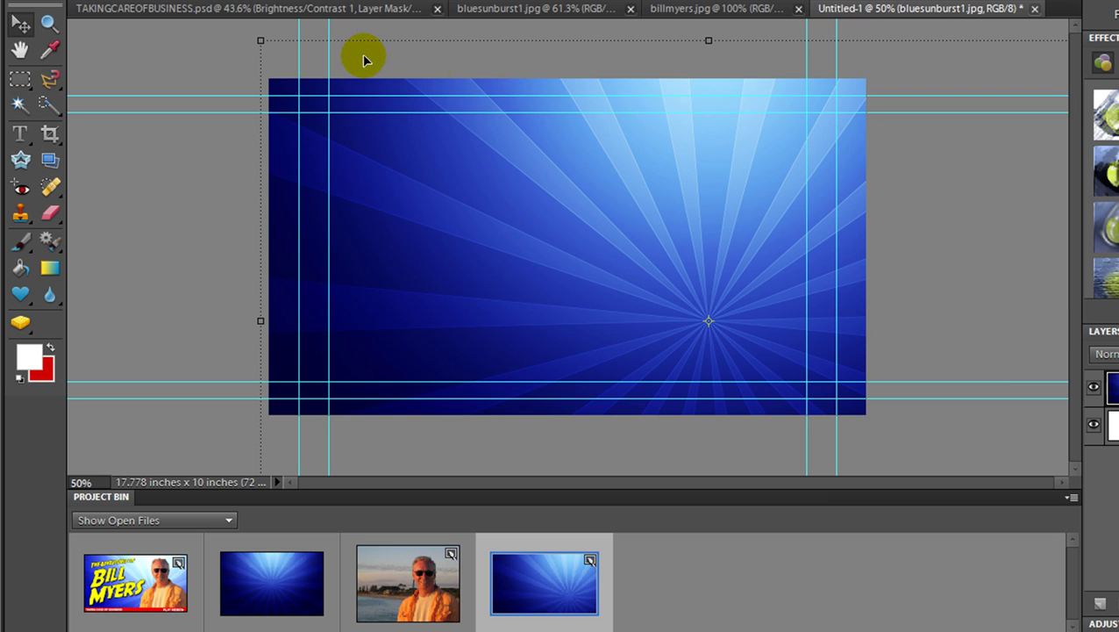
Step: Add a Brightness/Contrast adjustment layer with brightness 150 and contrast -8, and compare the background with the finished TAKINGCAREOFBUSINESS.psd
click(207, 1)
mouse_move(274, 95)
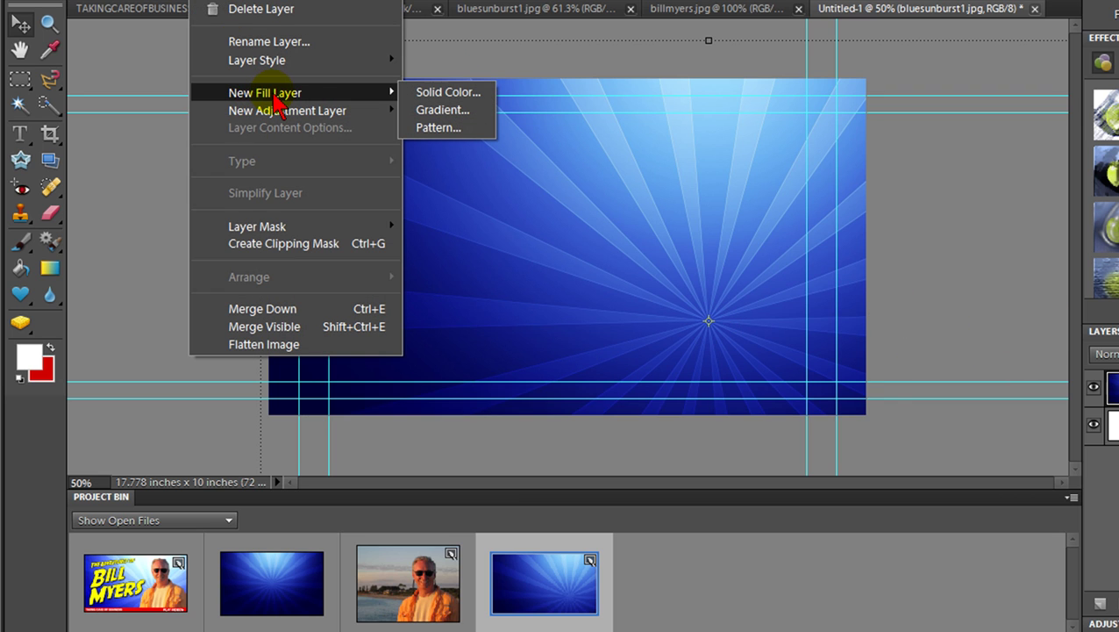
mouse_move(307, 113)
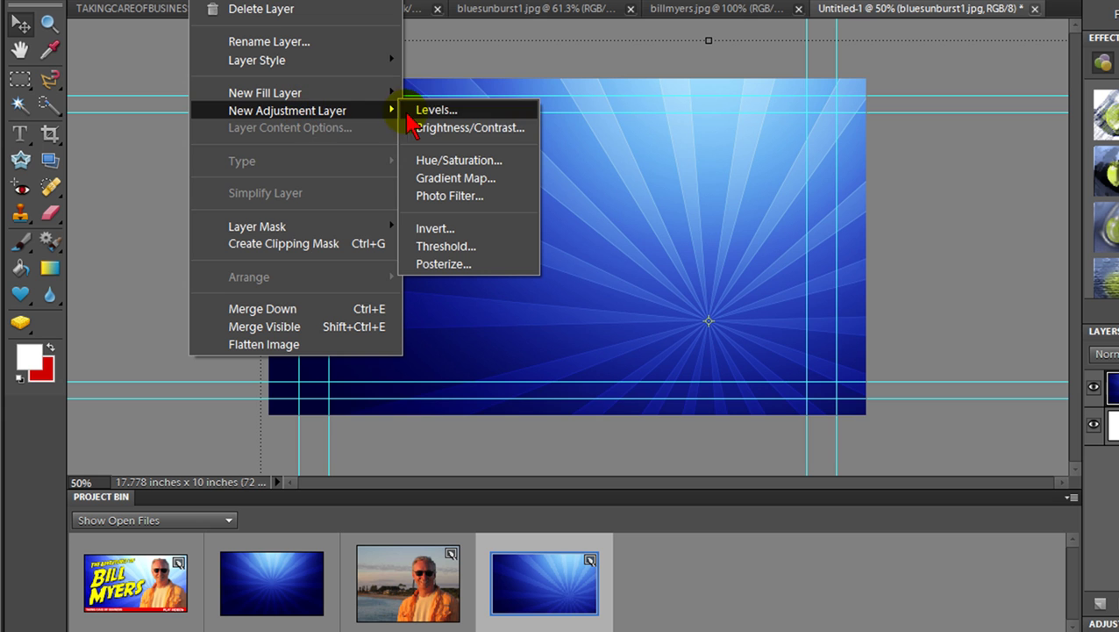
click(465, 128)
click(874, 254)
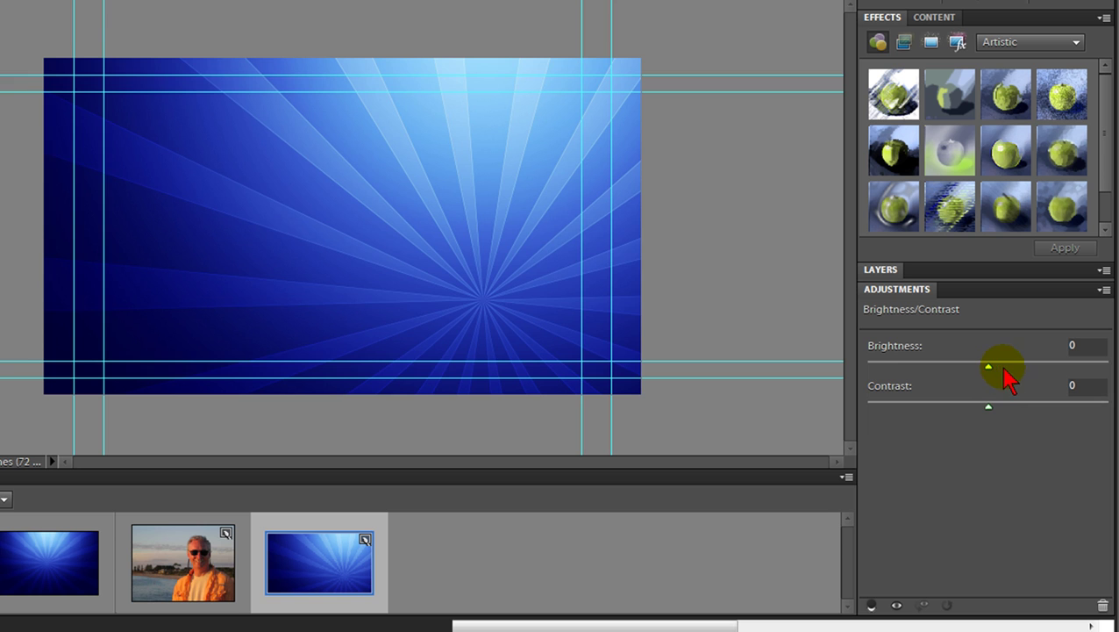
drag(1004, 368, 1107, 375)
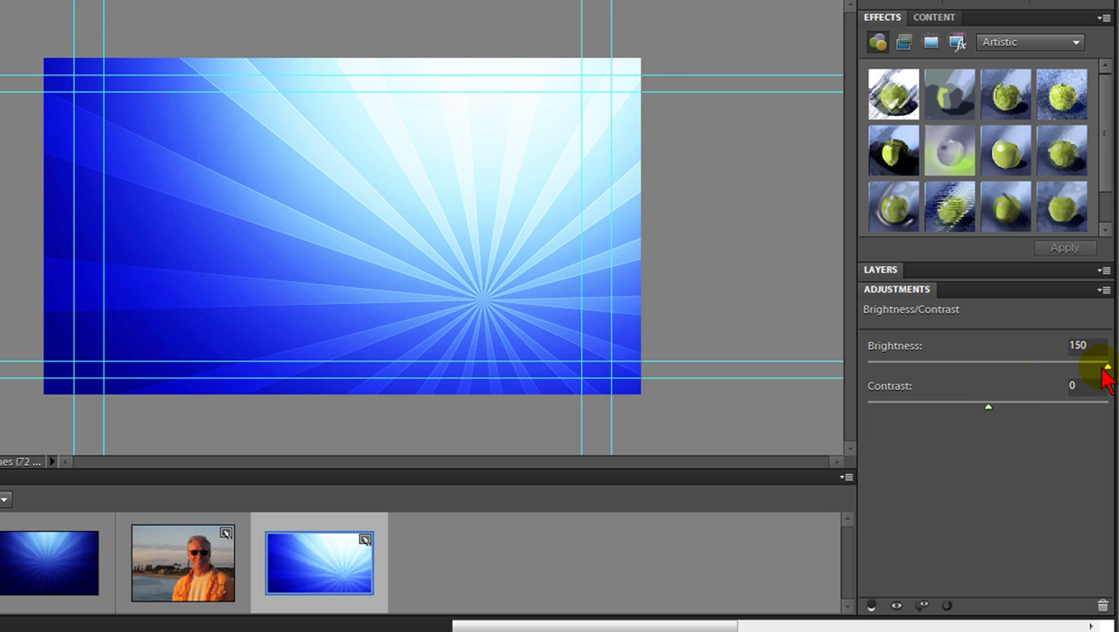
mouse_move(991, 411)
mouse_down()
mouse_move(1052, 409)
mouse_move(974, 410)
mouse_up()
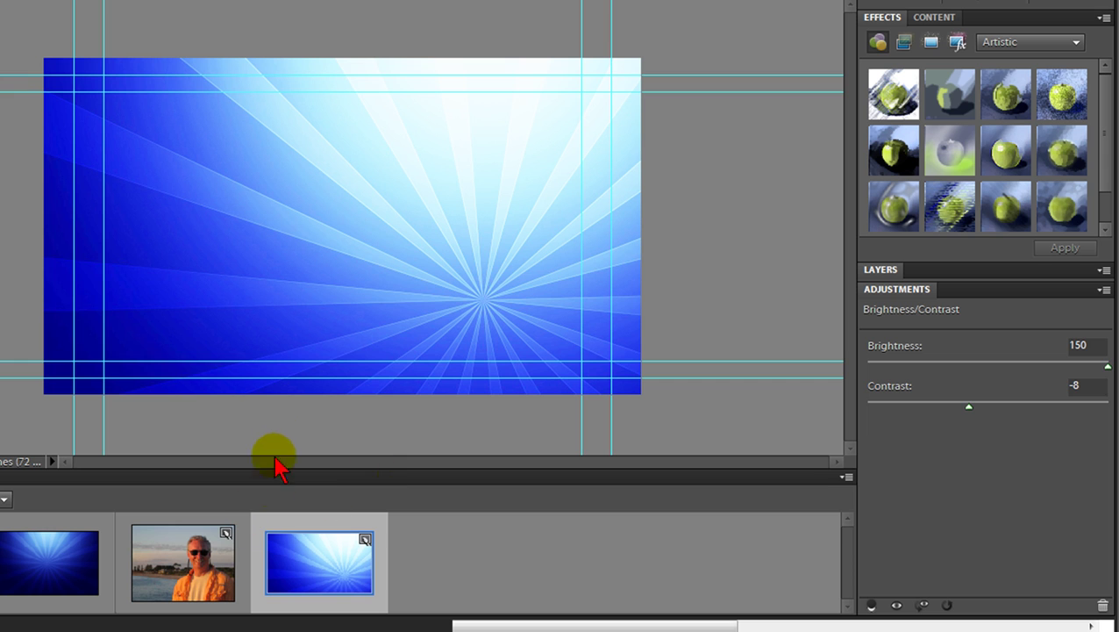
mouse_move(427, 301)
mouse_down()
mouse_move(463, 295)
mouse_move(439, 287)
mouse_move(522, 282)
mouse_up()
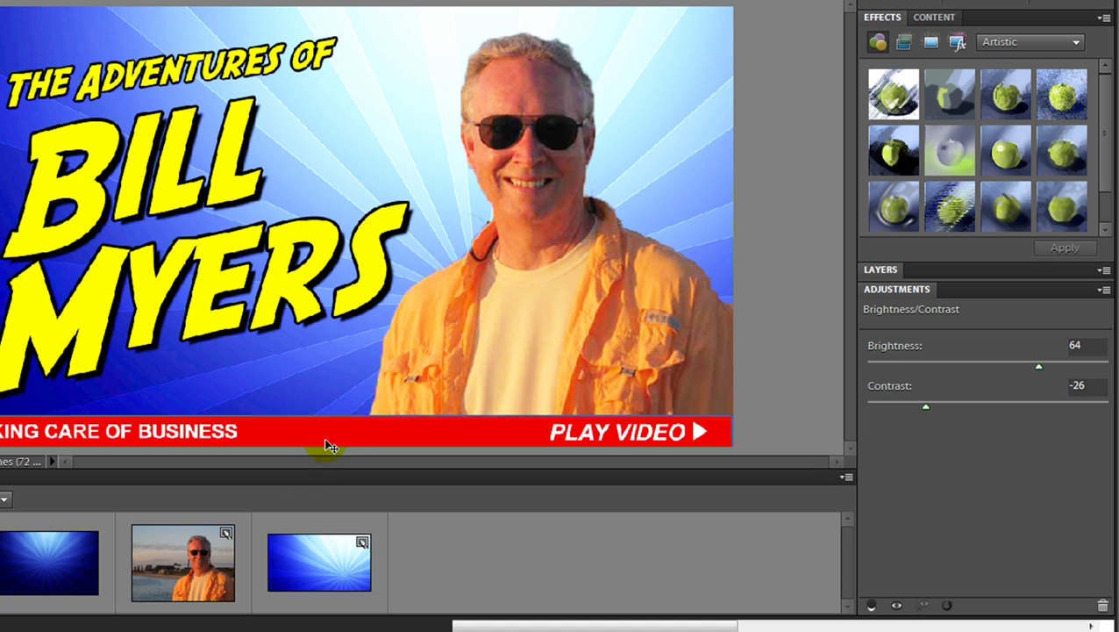
click(313, 589)
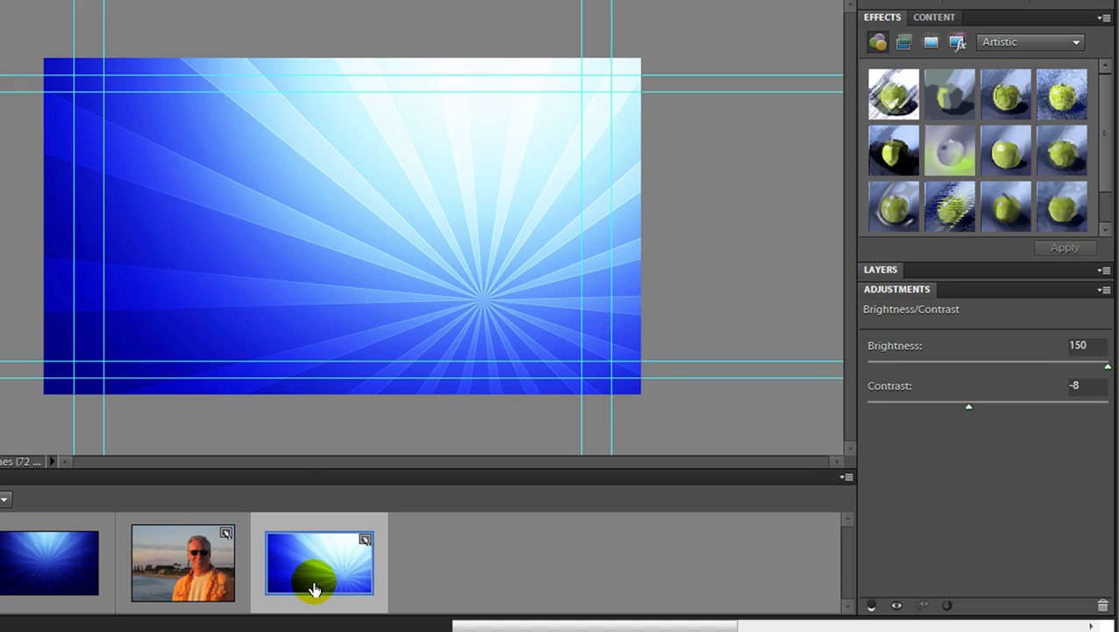
Step: Open the portrait photo, select the man with the Quick Selection tool, and subtract the background area beside his shoulder
double_click(190, 566)
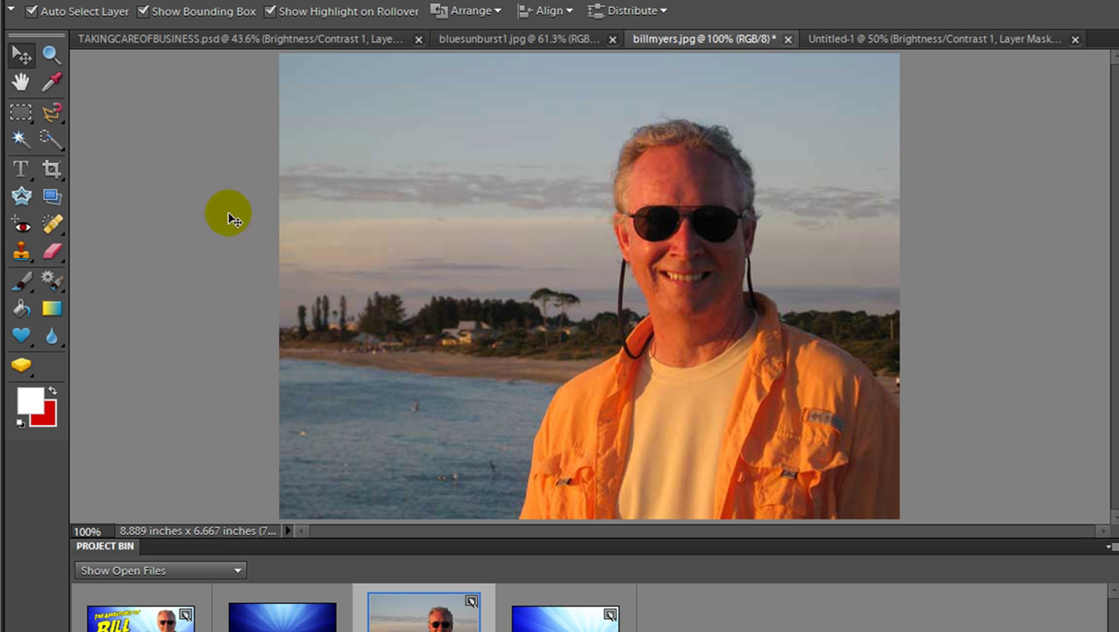
click(49, 143)
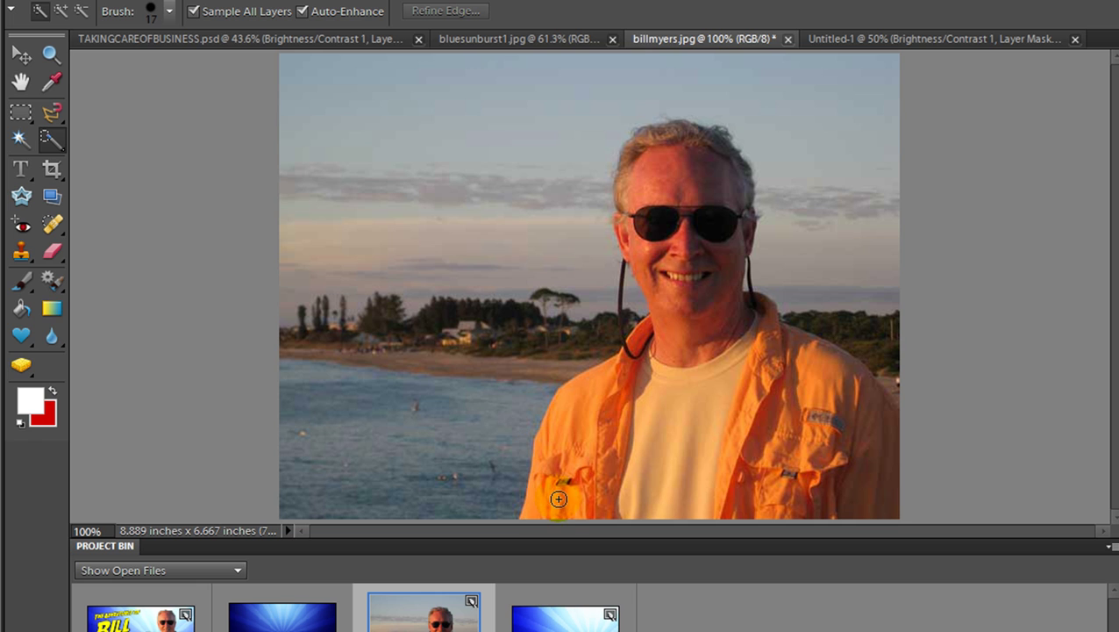
mouse_move(567, 502)
mouse_down()
mouse_move(583, 474)
mouse_move(596, 481)
mouse_move(657, 457)
mouse_move(720, 467)
mouse_up()
drag(788, 483, 680, 157)
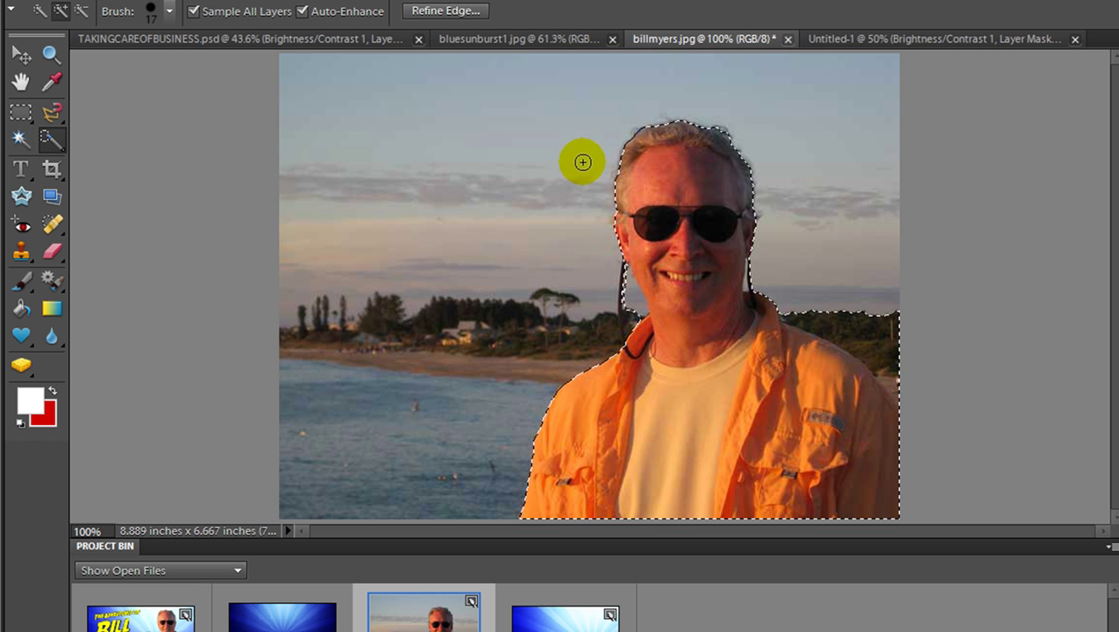
click(81, 10)
drag(865, 343, 899, 390)
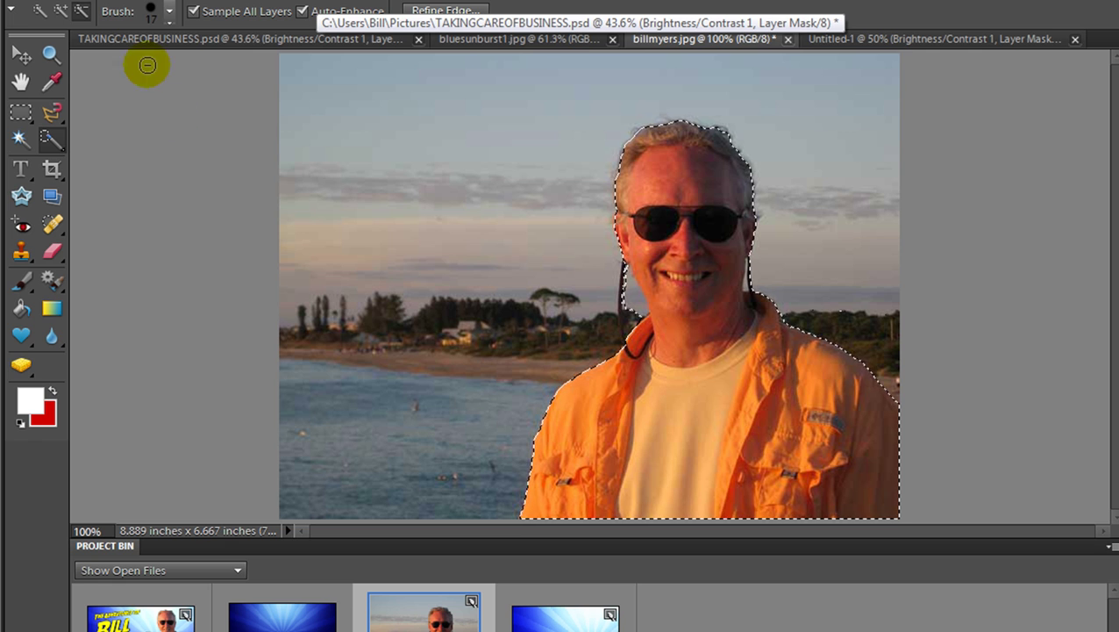
Step: Copy the selected man into a new image from the clipboard and select the leftover background patch beside his neck for removal
click(59, 1)
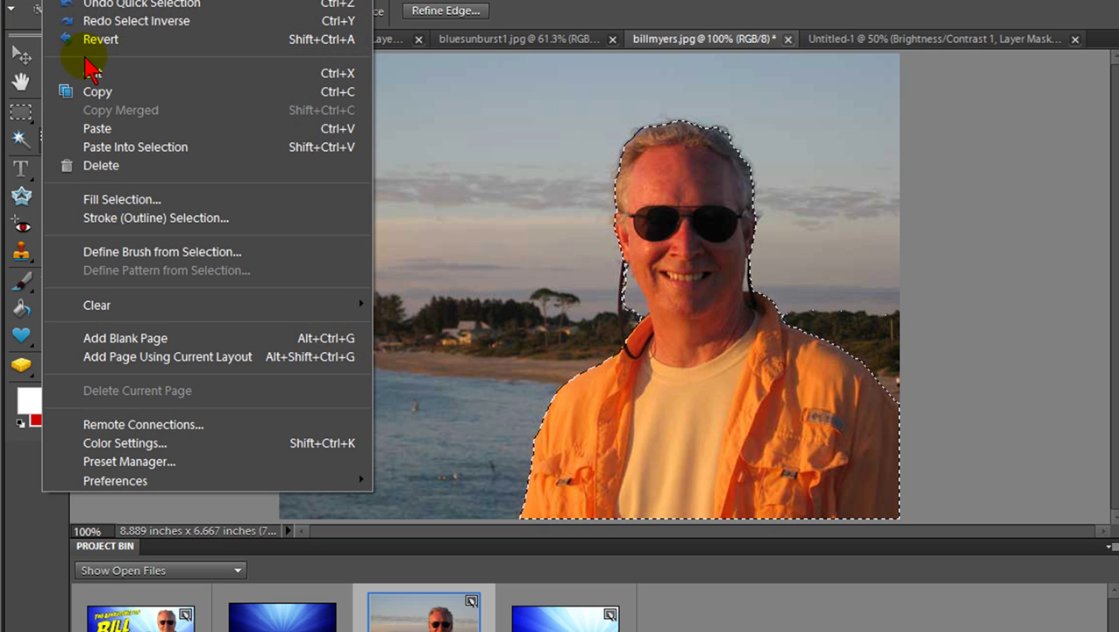
click(105, 90)
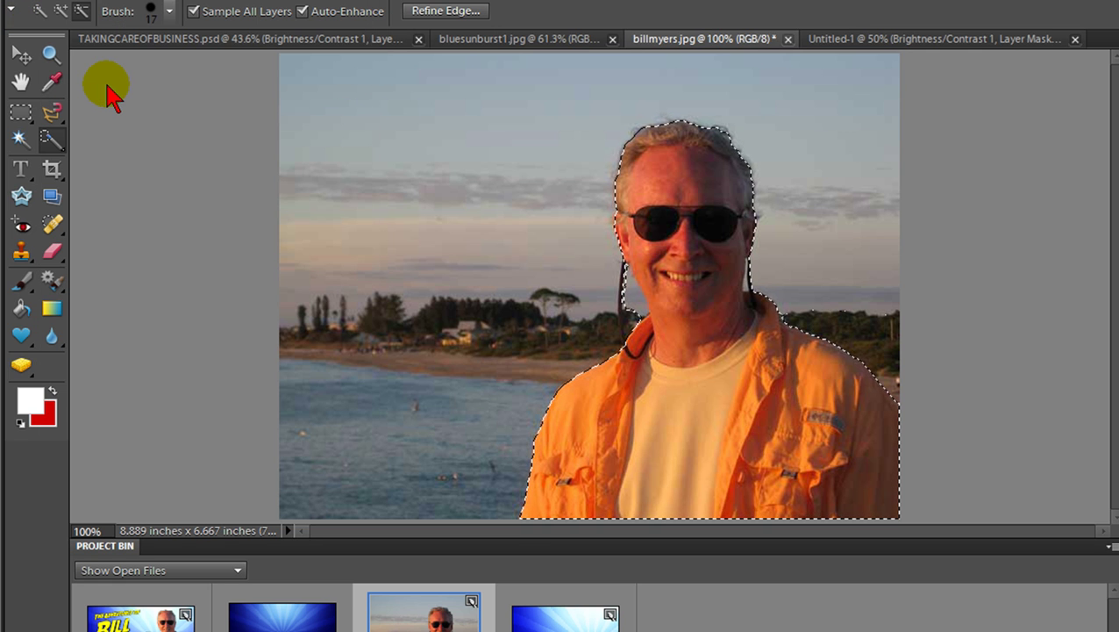
click(24, 3)
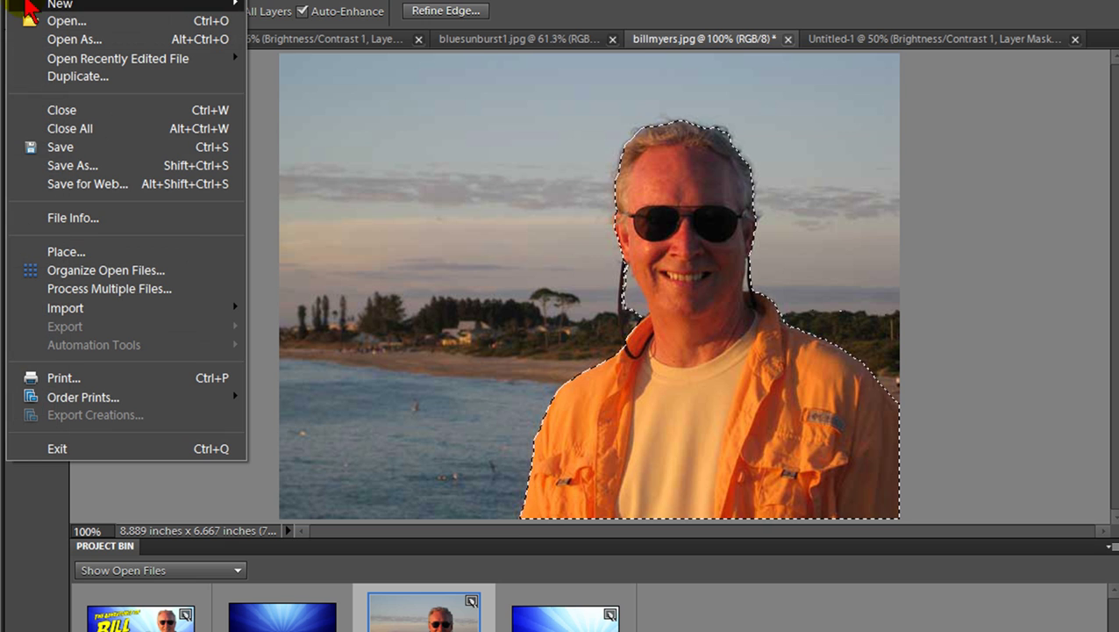
mouse_move(53, 5)
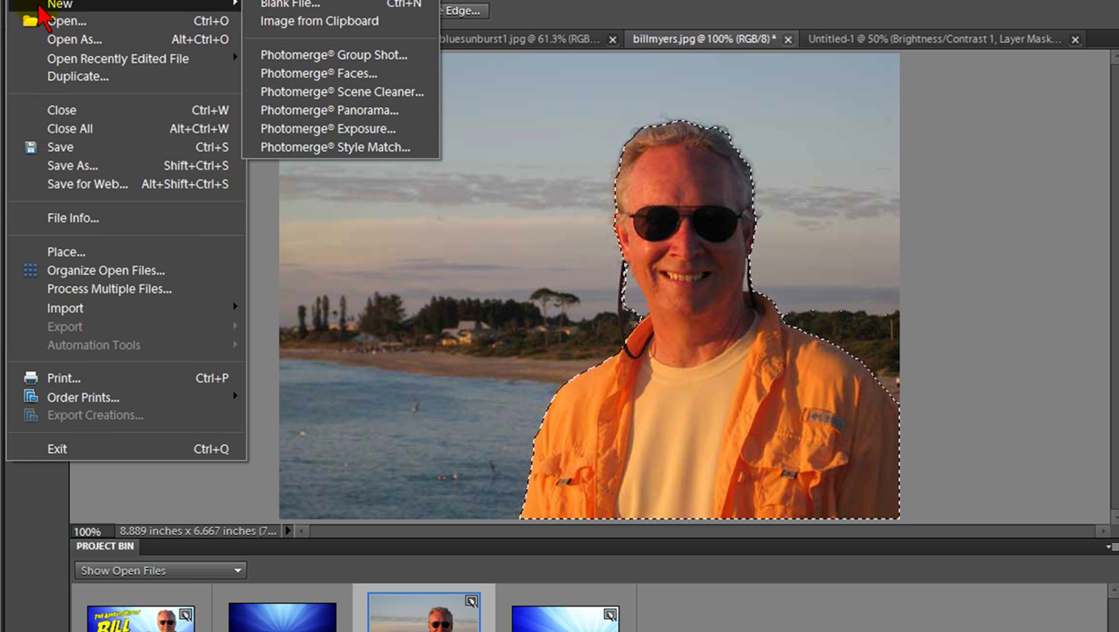
click(320, 23)
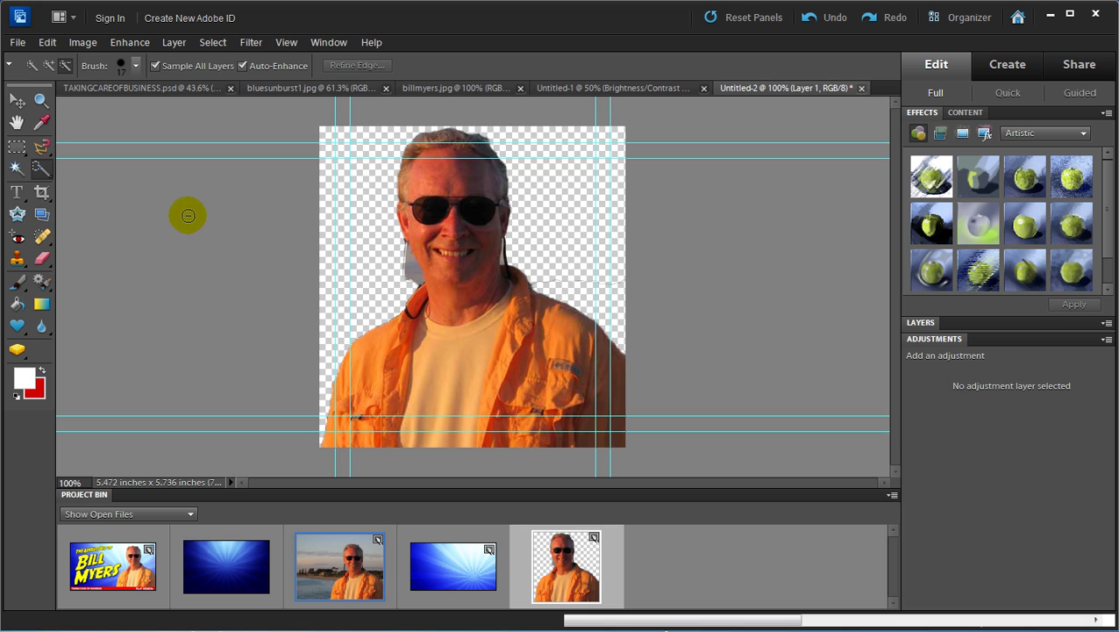
click(412, 271)
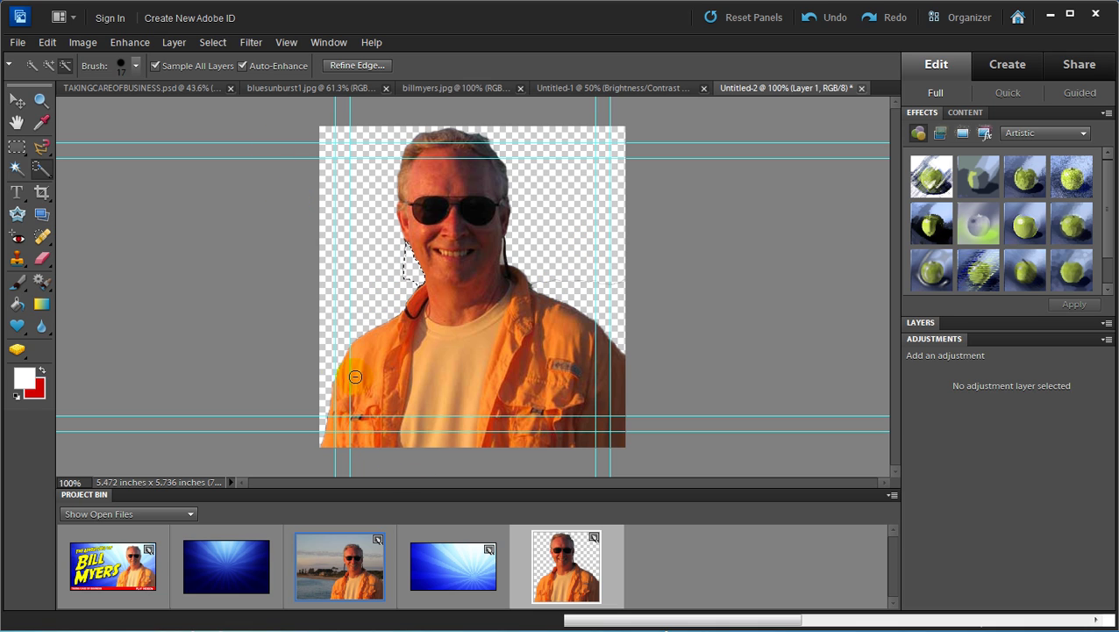
Step: Add the cut-out man from Untitled-2 to the Untitled-1 sunburst composition and move him down to the canvas's bottom edge, right of centre
click(444, 574)
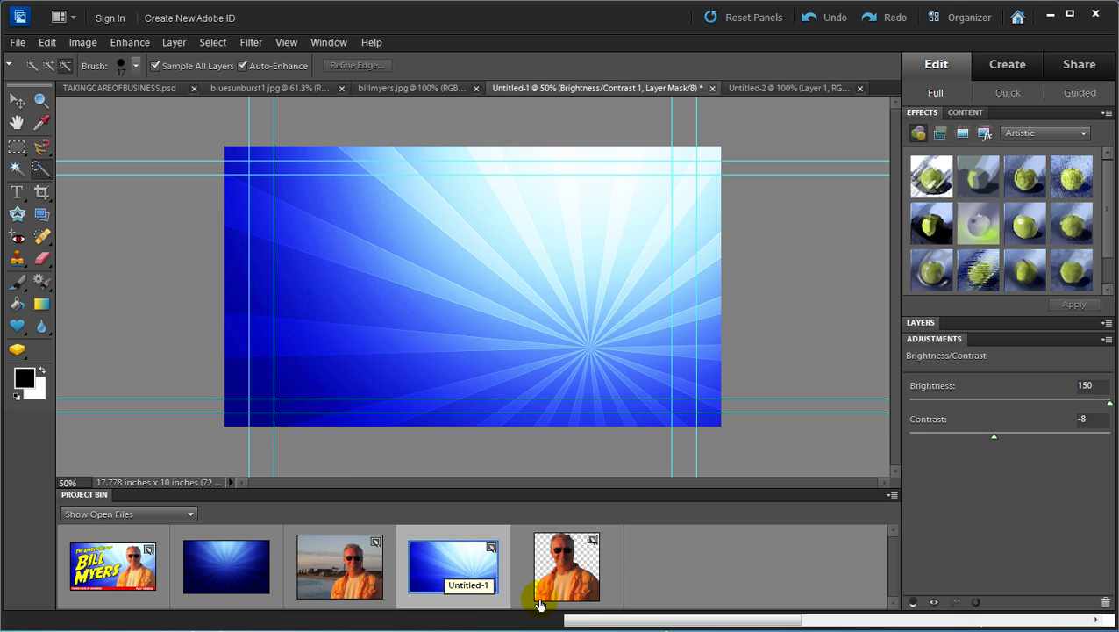
drag(559, 586, 635, 346)
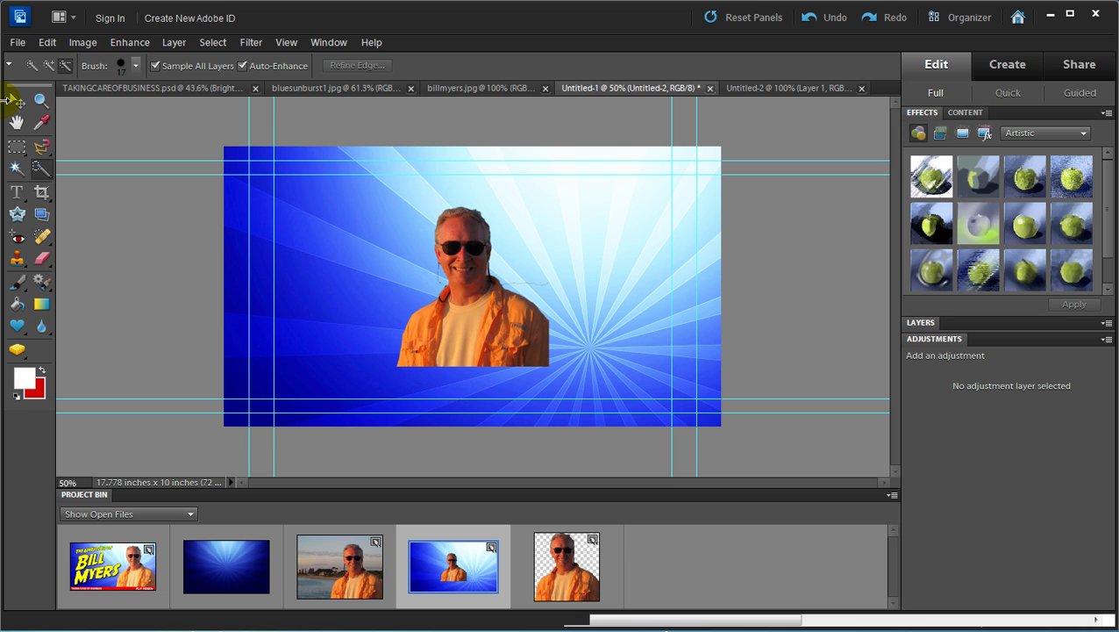
click(16, 101)
drag(461, 311, 591, 375)
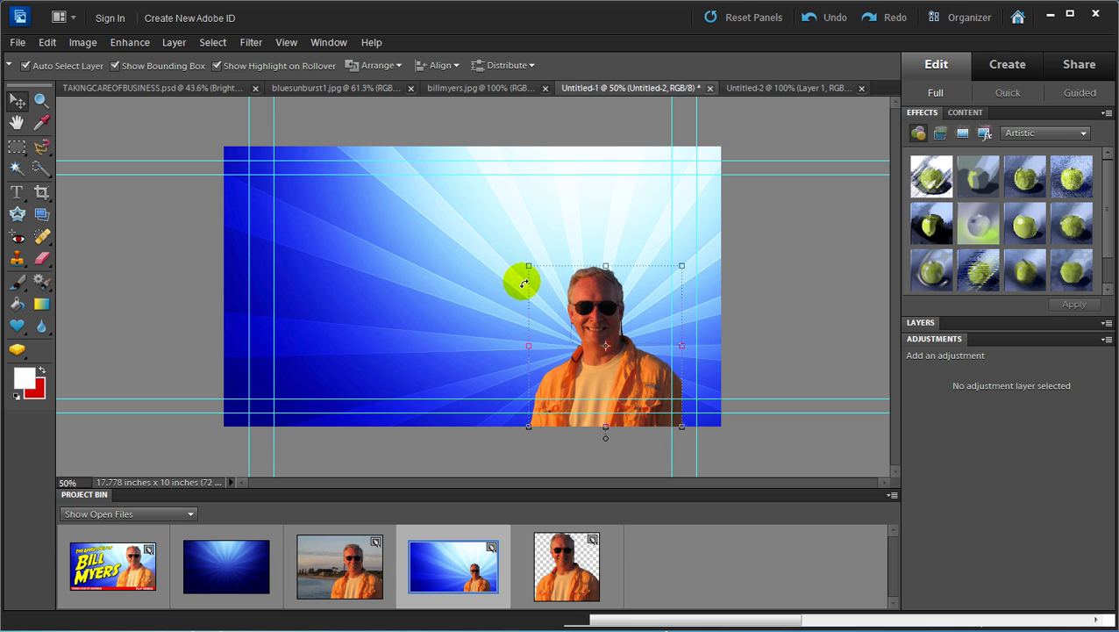
Step: Scale the cut-out man proportionally to 153.5% and align him with the canvas's lower-right corner
drag(526, 265, 491, 137)
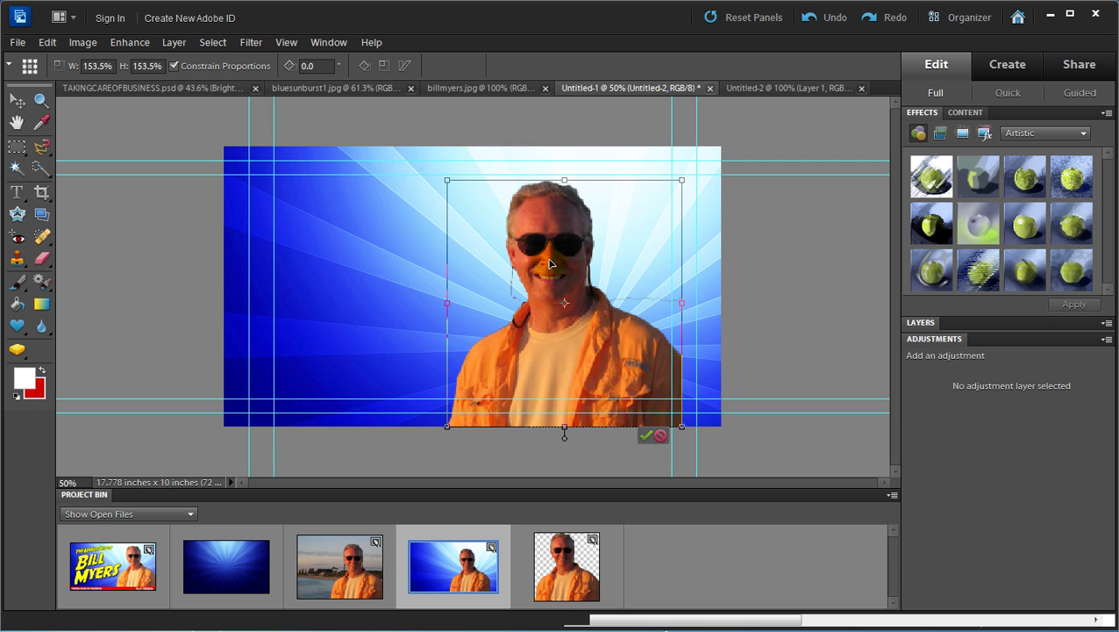
drag(551, 263, 591, 268)
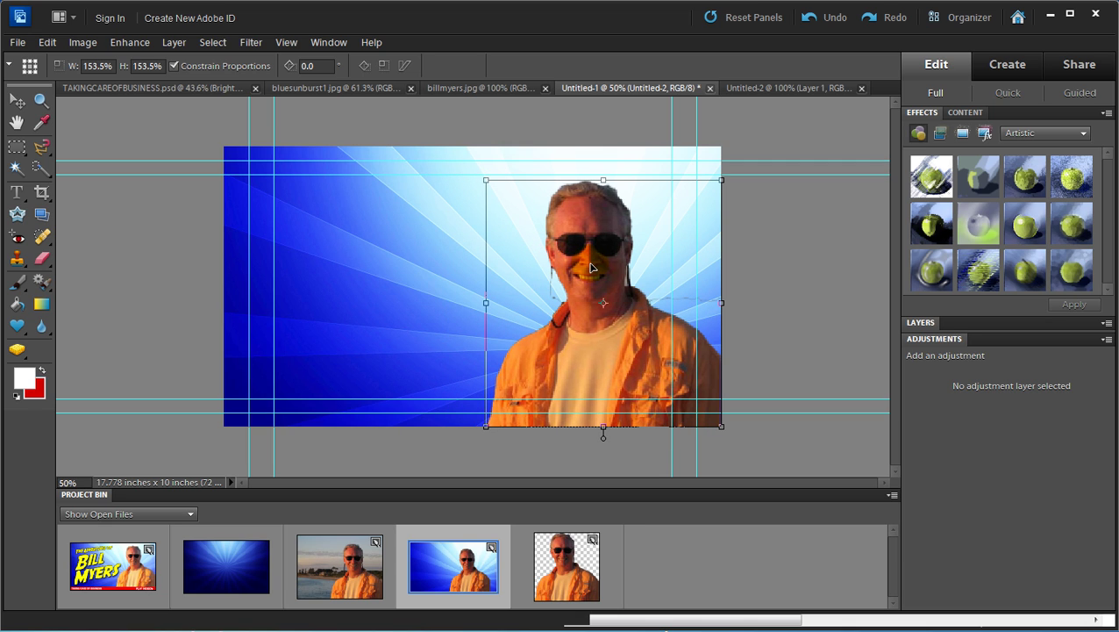
click(685, 438)
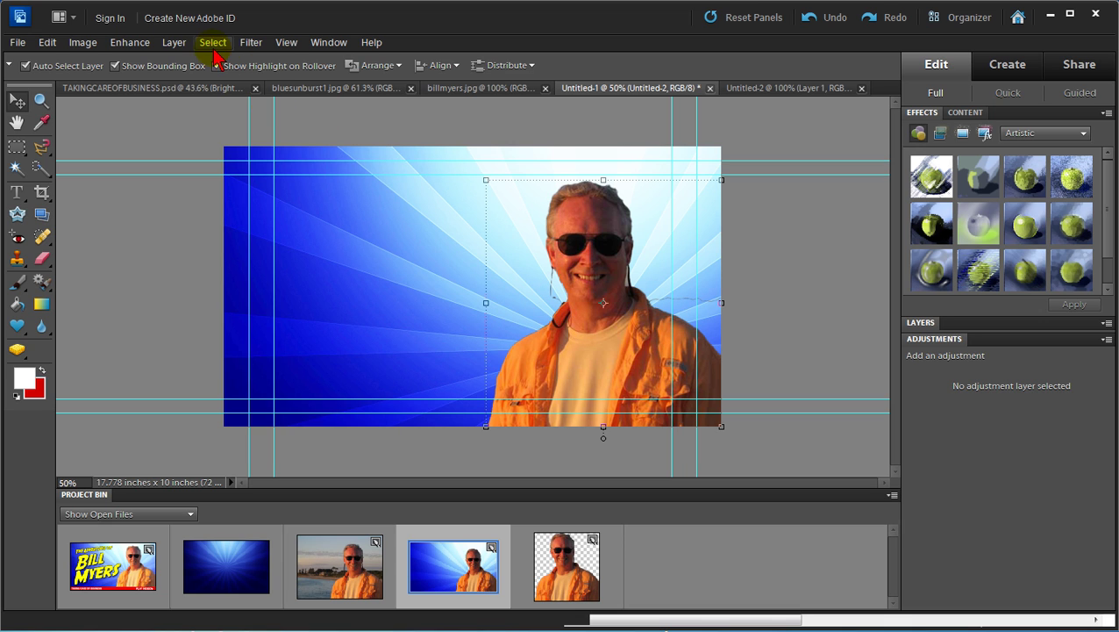
Step: Add a Brightness/Contrast adjustment layer above the man with brightness 52 and contrast -1, and compare the composition with the finished TAKINGCAREOFBUSINESS.psd
click(173, 44)
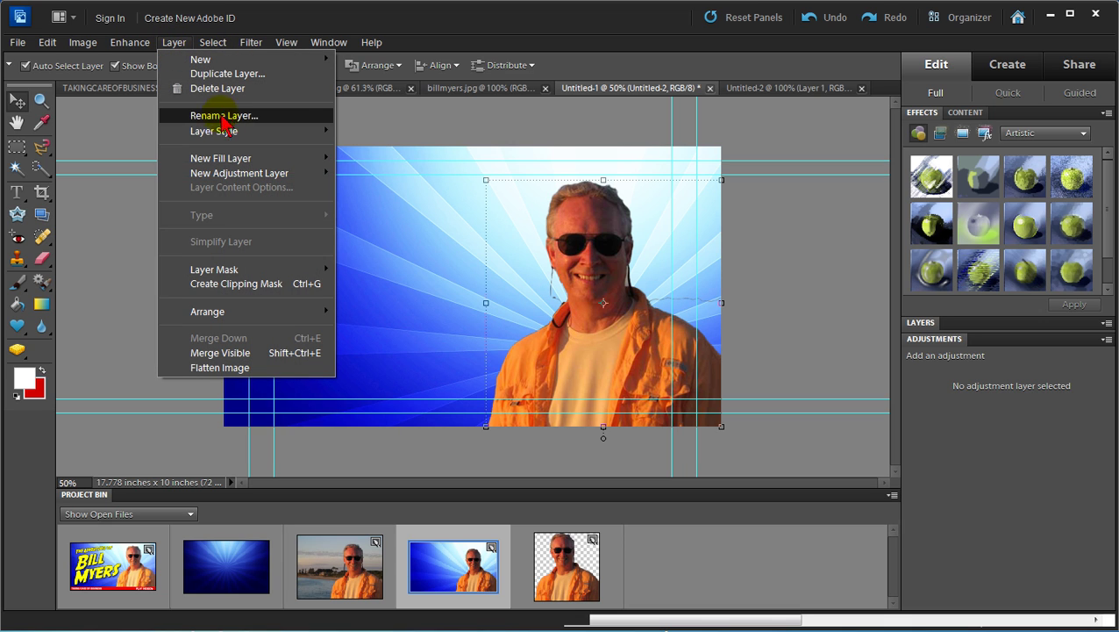
mouse_move(253, 180)
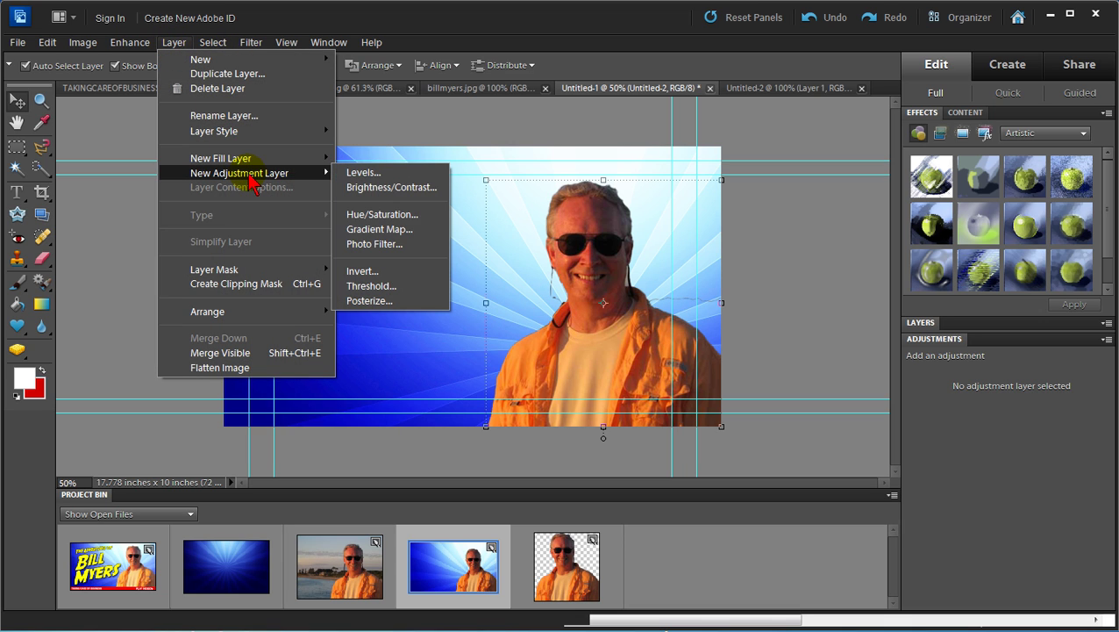
click(392, 187)
click(733, 290)
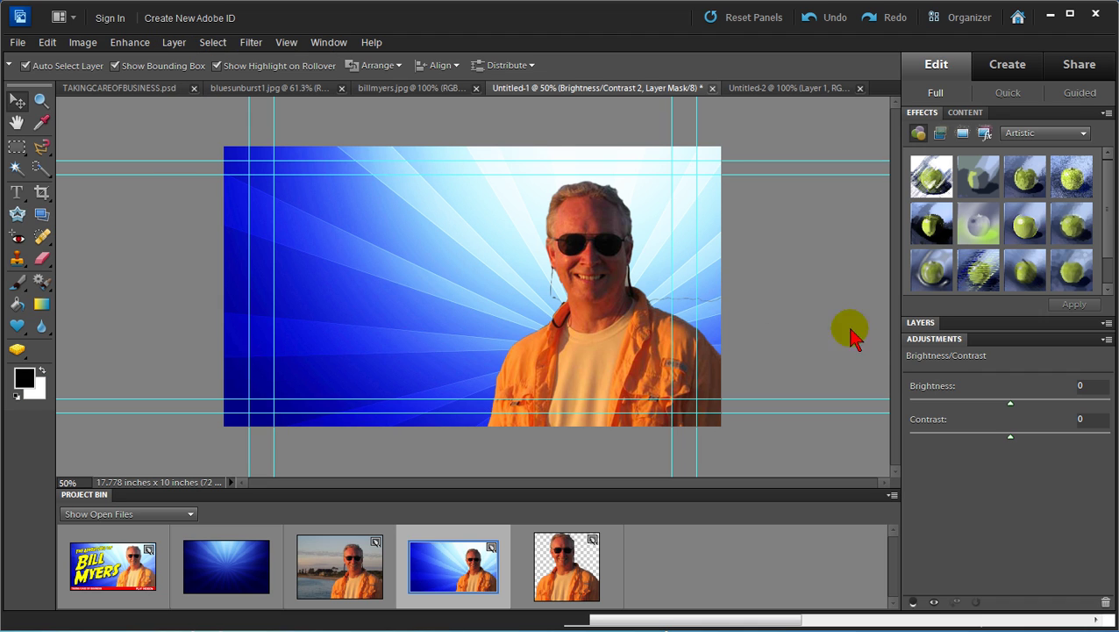
drag(1014, 405, 1032, 405)
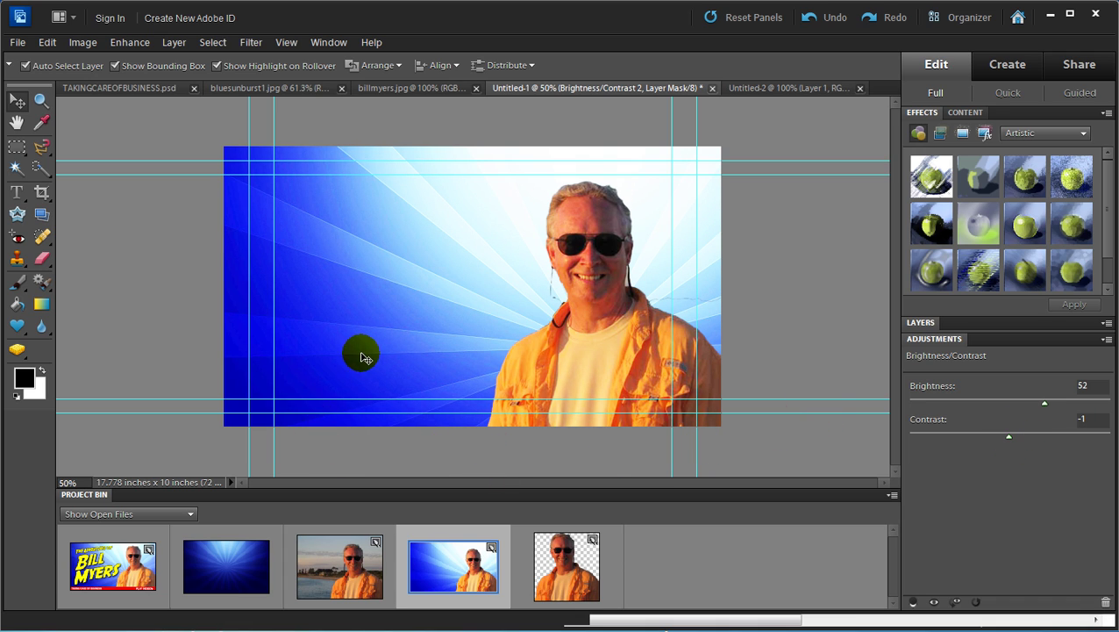
double_click(94, 568)
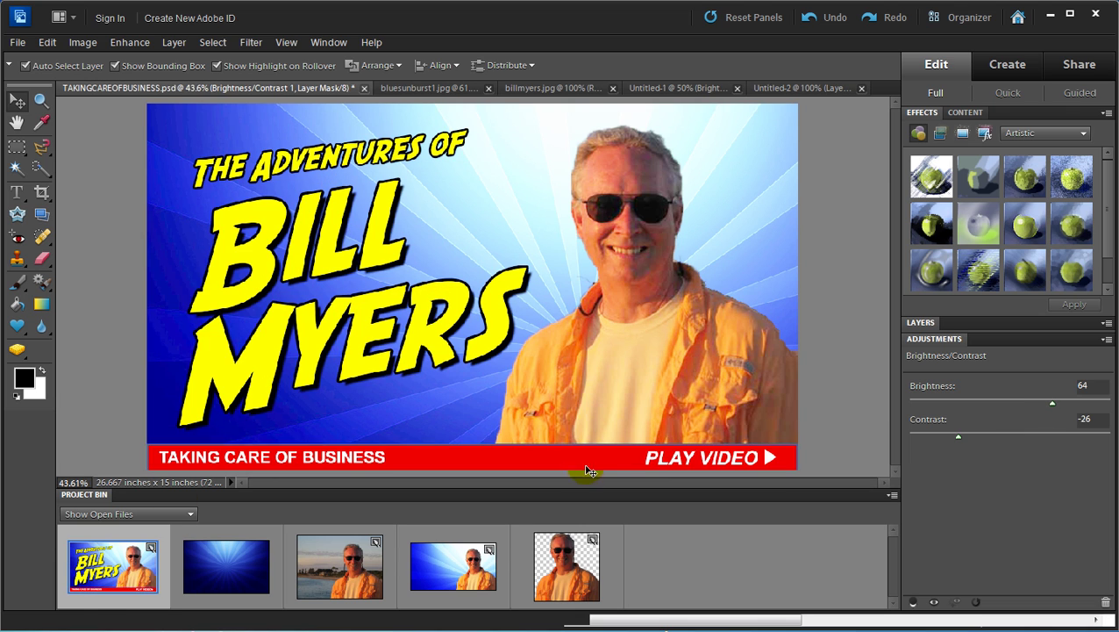
double_click(468, 575)
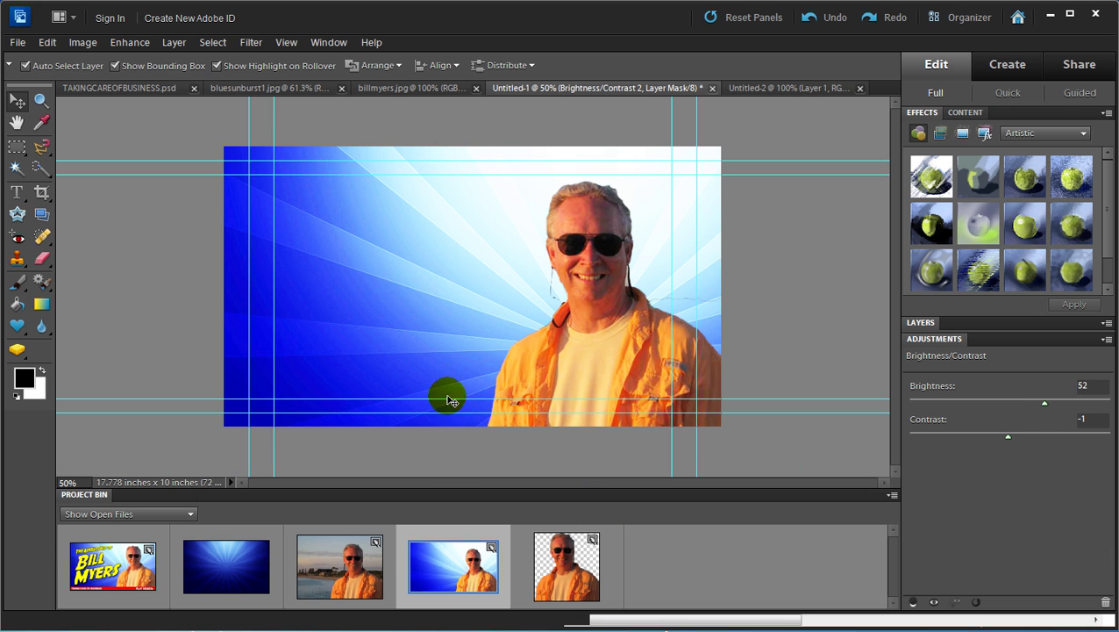
Step: Add the man's first name as yellow SF Fedora text over the left part of the sunburst background
click(16, 195)
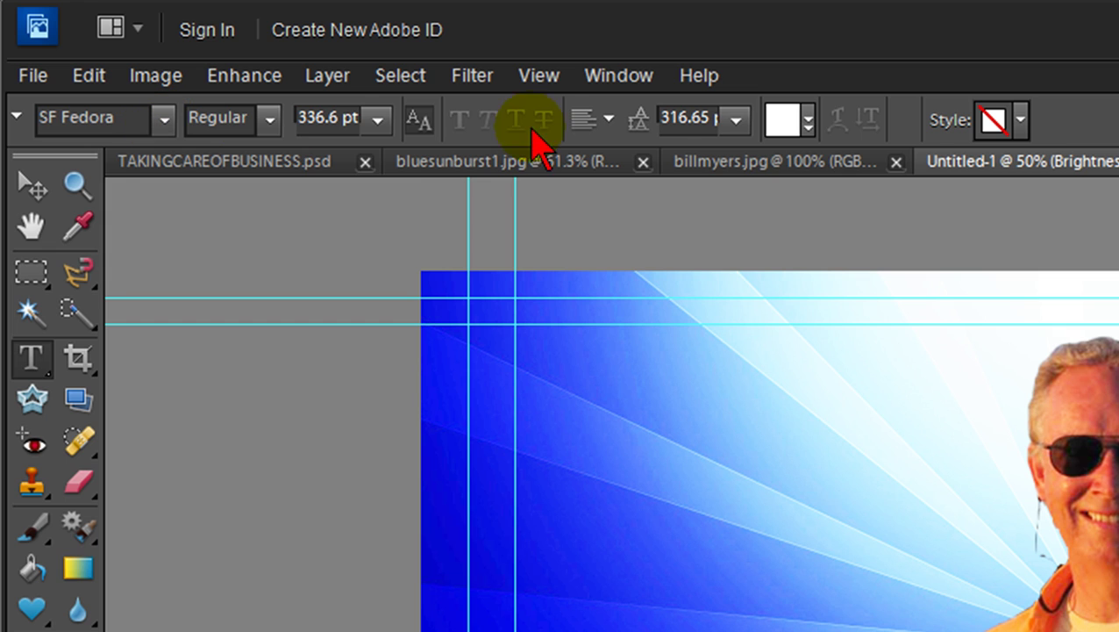
click(808, 125)
click(752, 164)
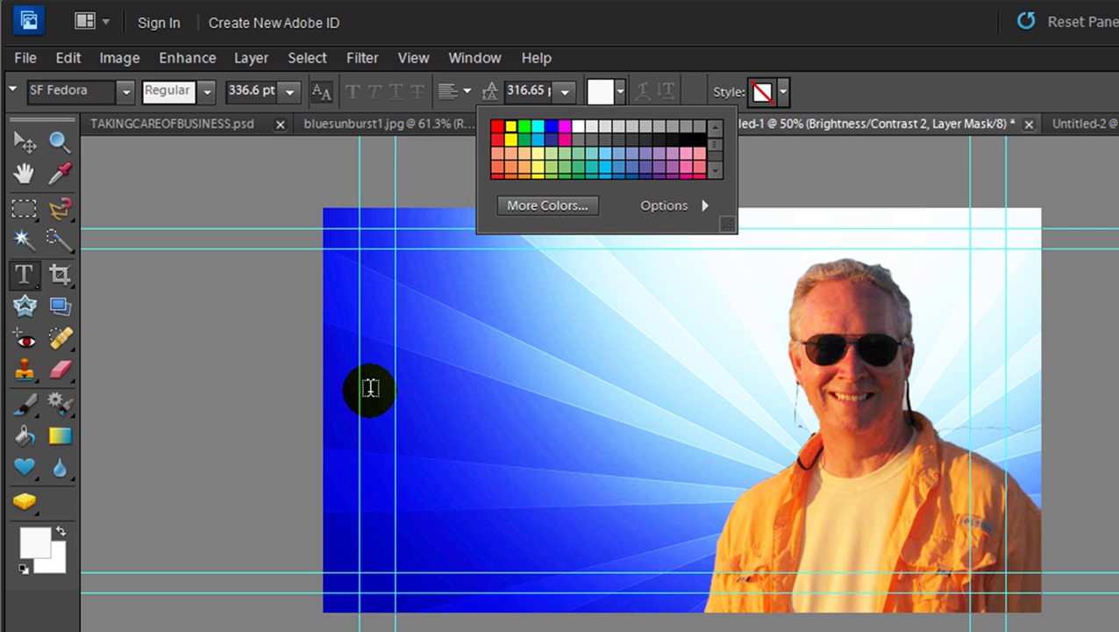
click(370, 388)
text(BILL)
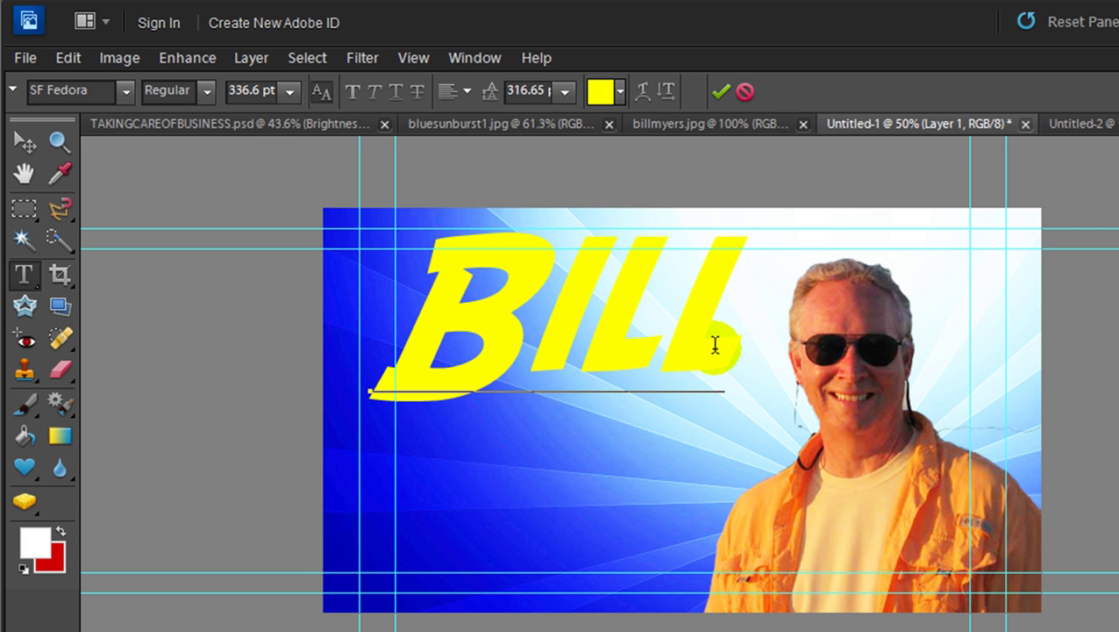
Step: Set the first name's font size to 172 pt and add the man's last name on a second line
drag(742, 347, 405, 350)
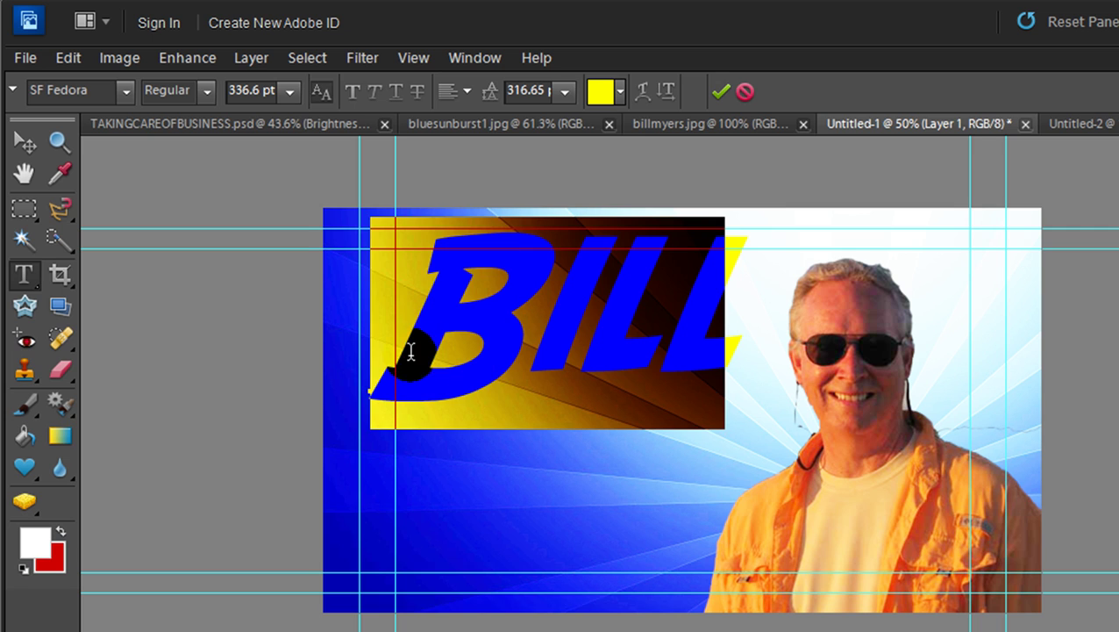
click(291, 91)
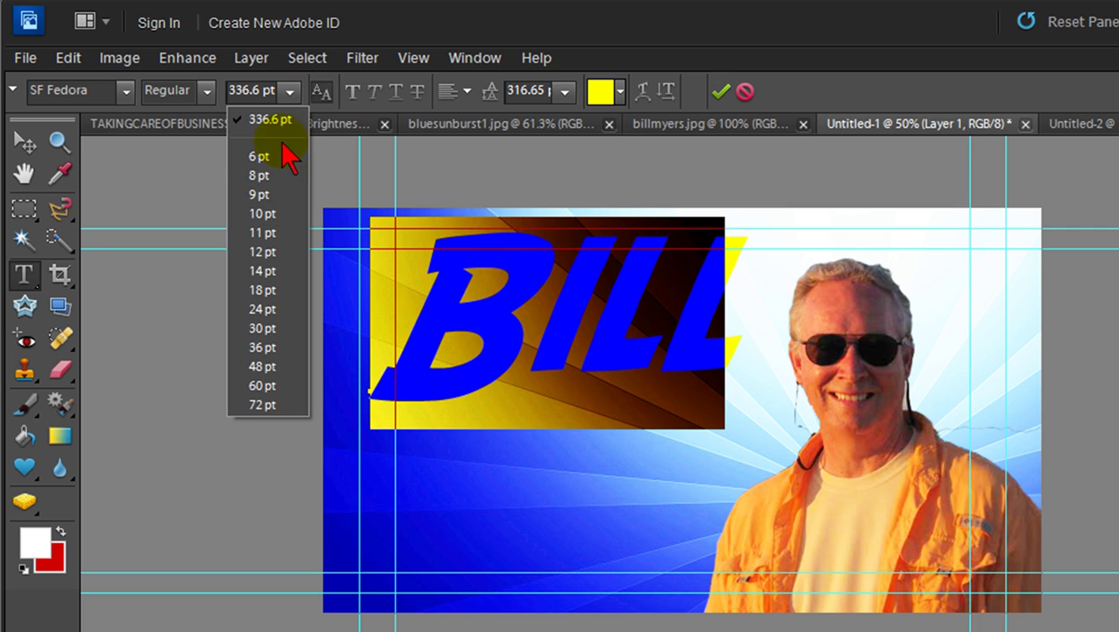
click(259, 90)
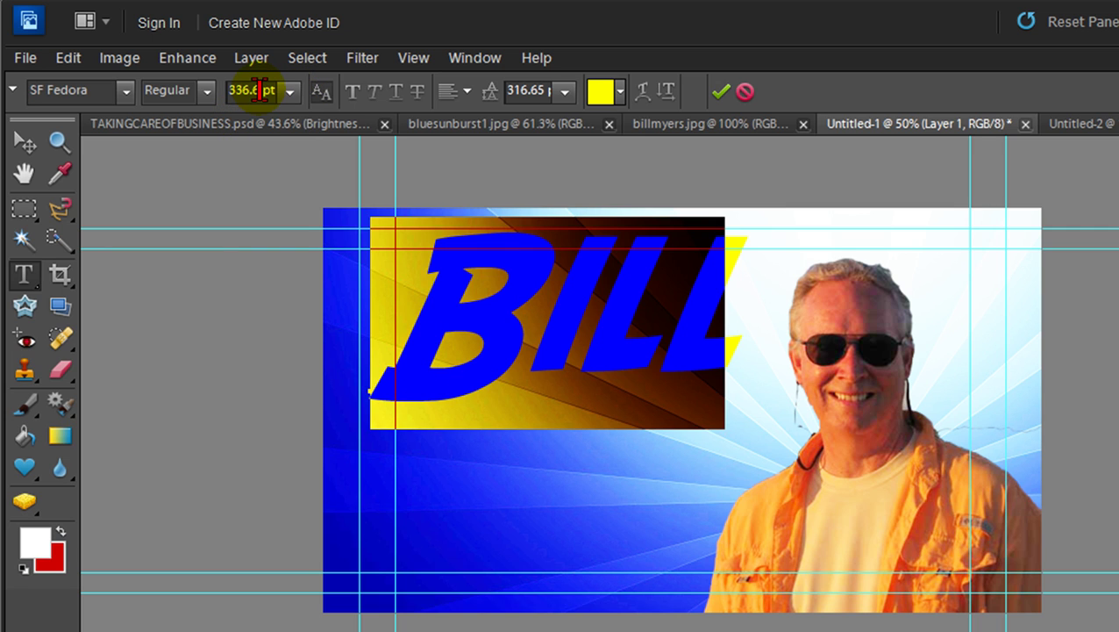
double_click(248, 90)
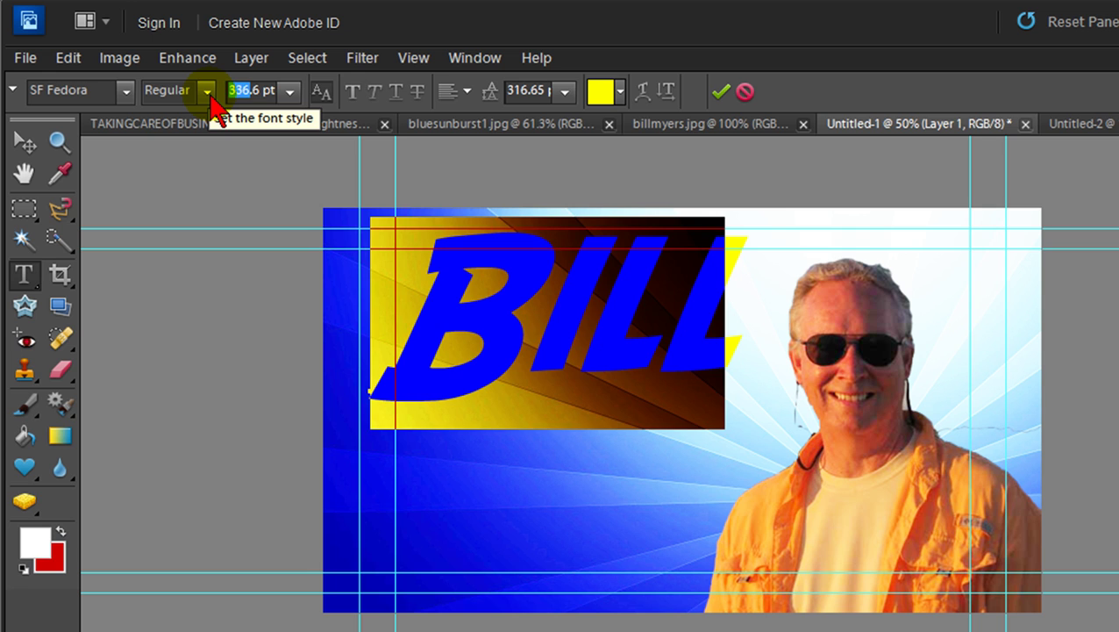
text(172)
click(563, 395)
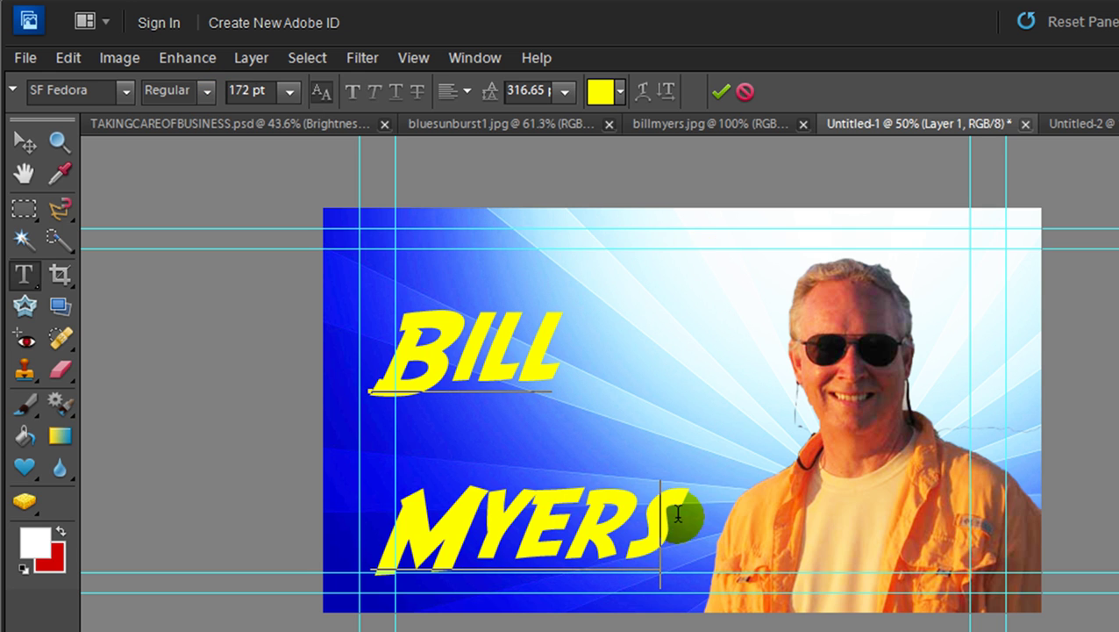
Step: Set the font size of both name lines to 196 pt
drag(687, 524, 307, 155)
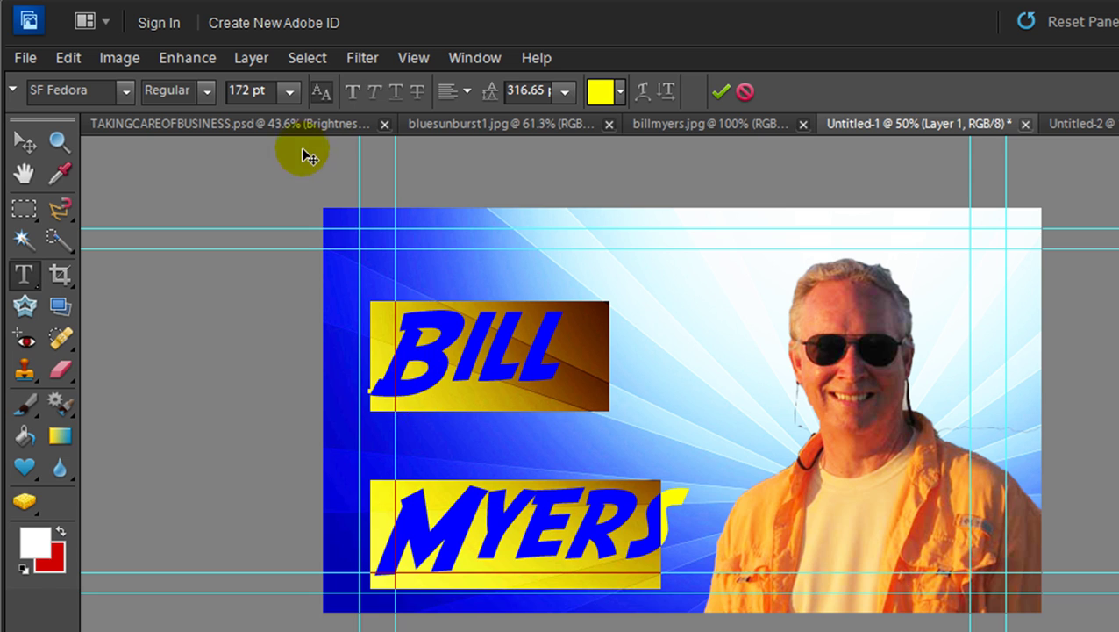
click(289, 91)
click(250, 89)
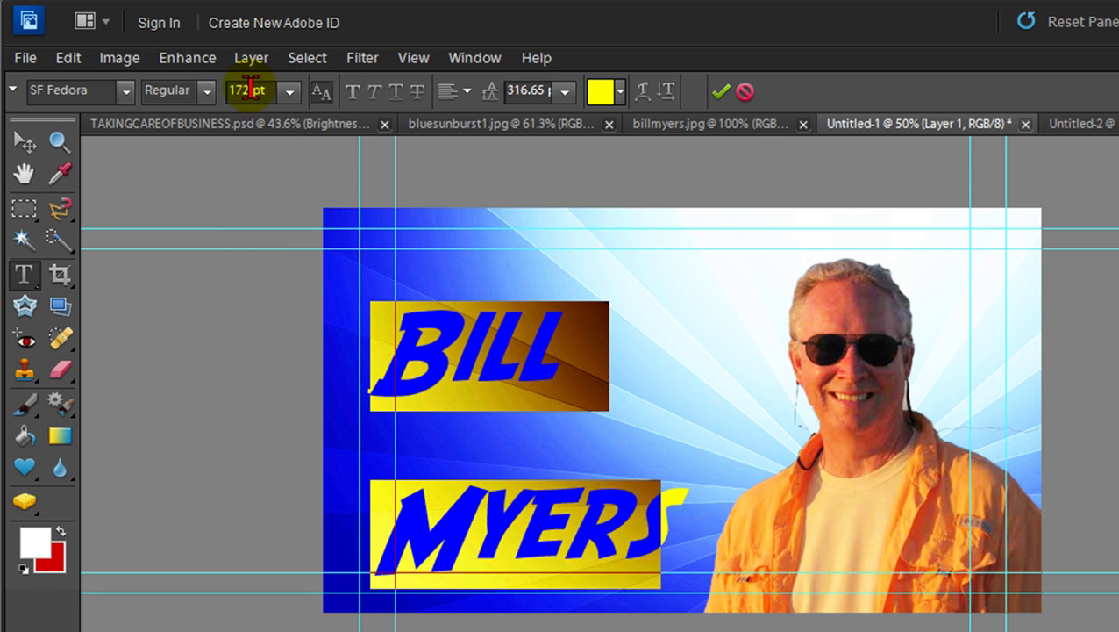
double_click(247, 90)
text(196)
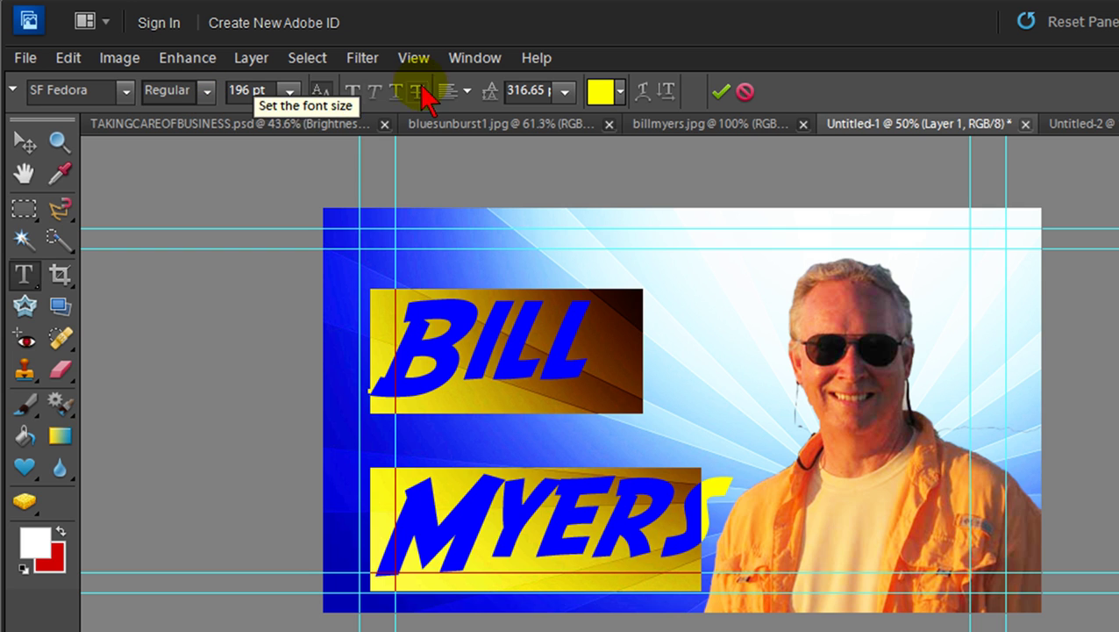
Step: Set the leading of the two-line name title to 186 pt and deselect the text
click(566, 89)
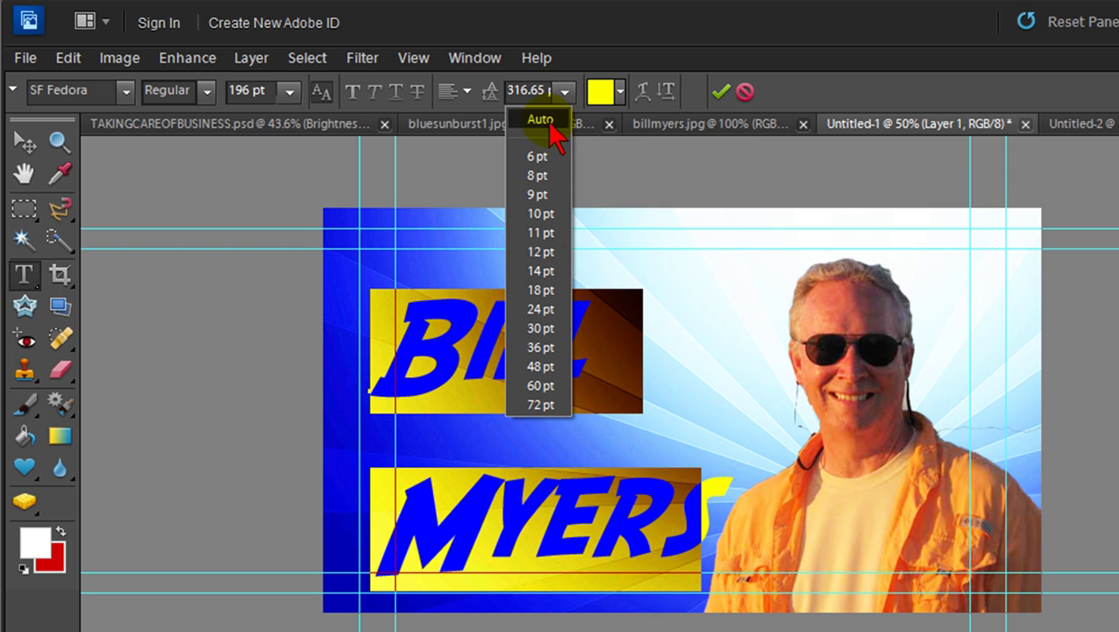
click(538, 89)
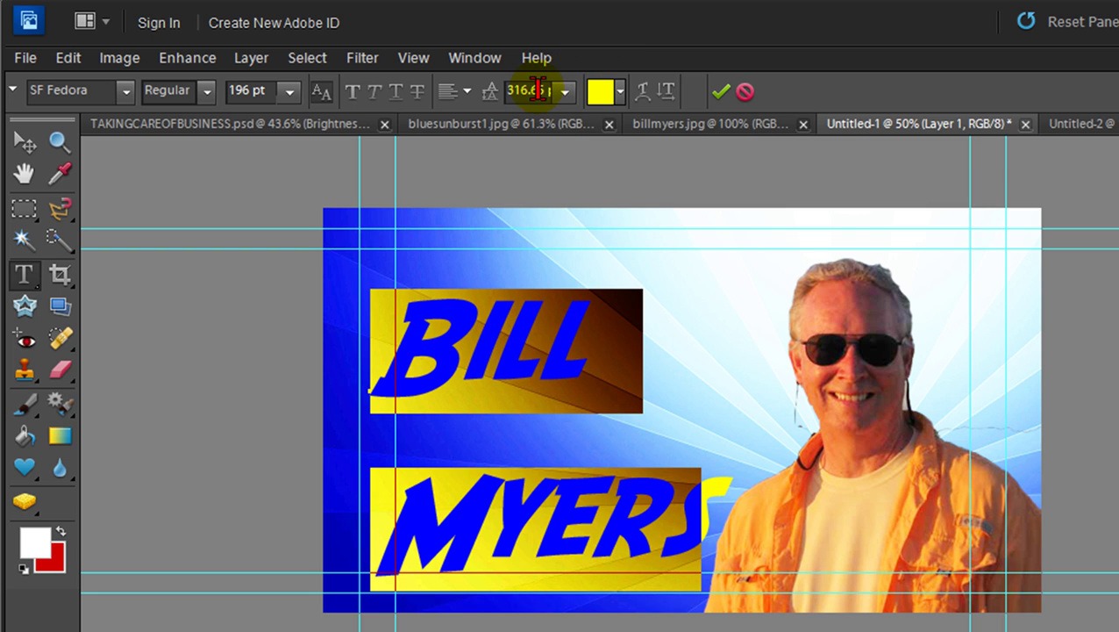
drag(545, 89, 443, 98)
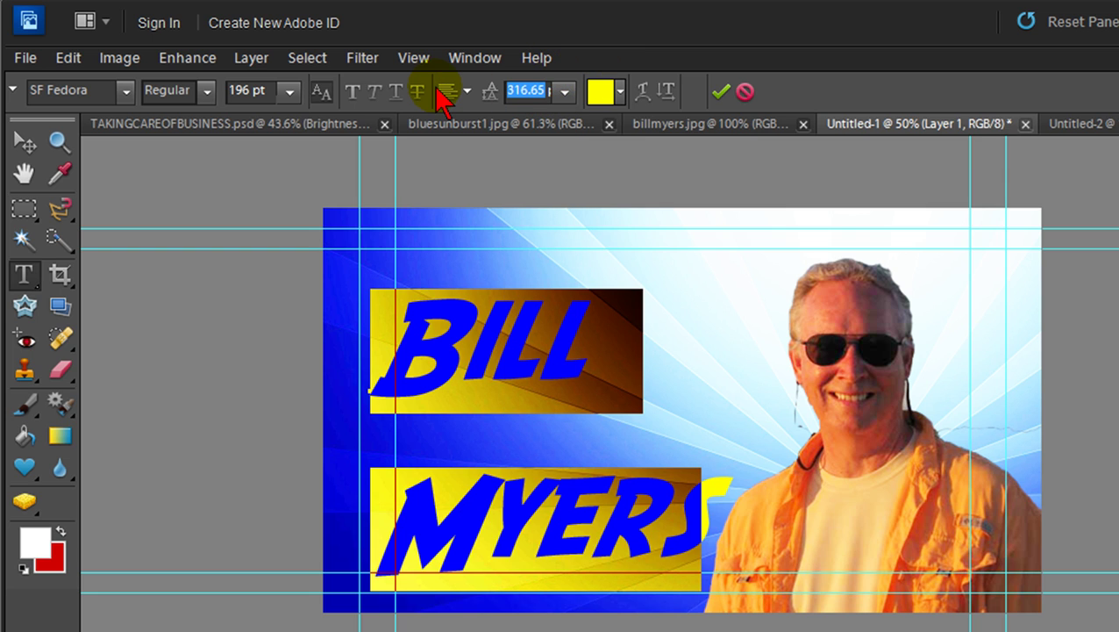
text(17)
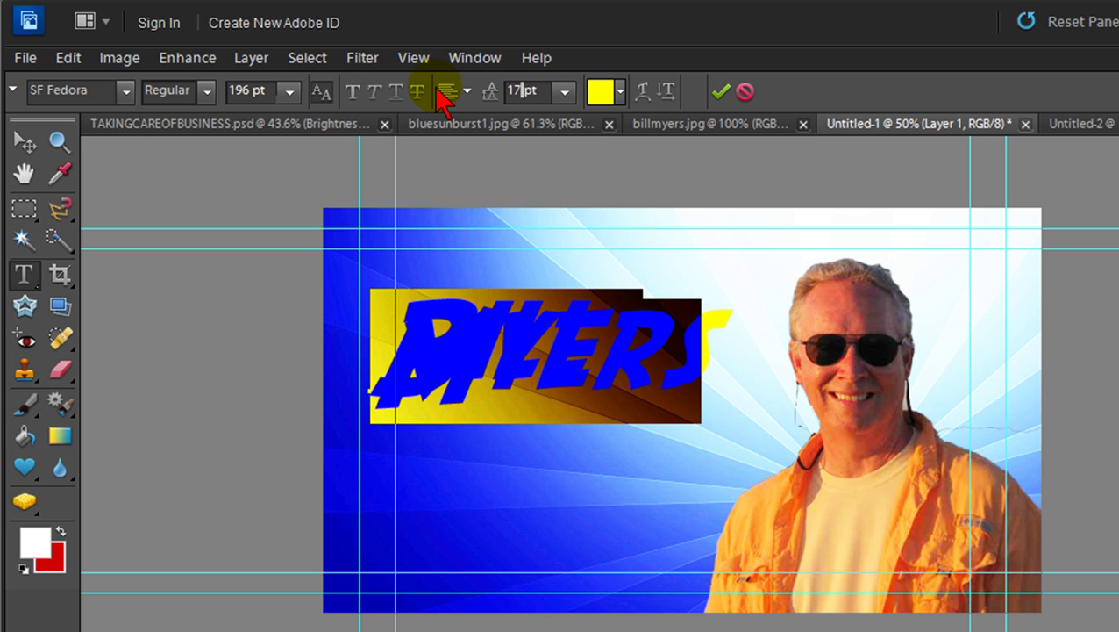
text(6)
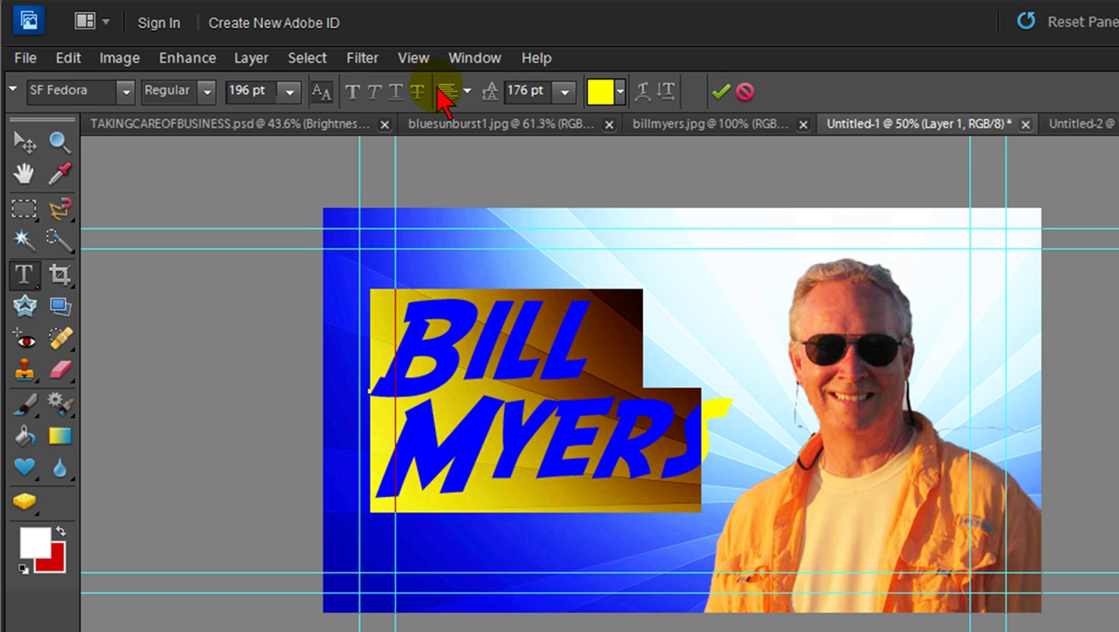
key(Left)
key(BackSpace)
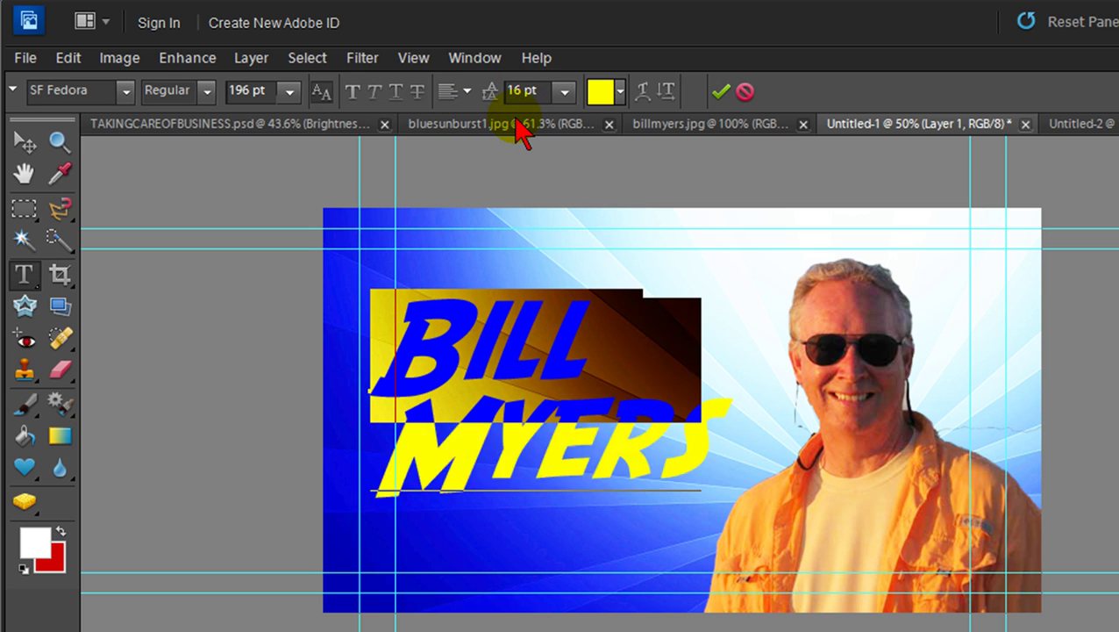
text(8)
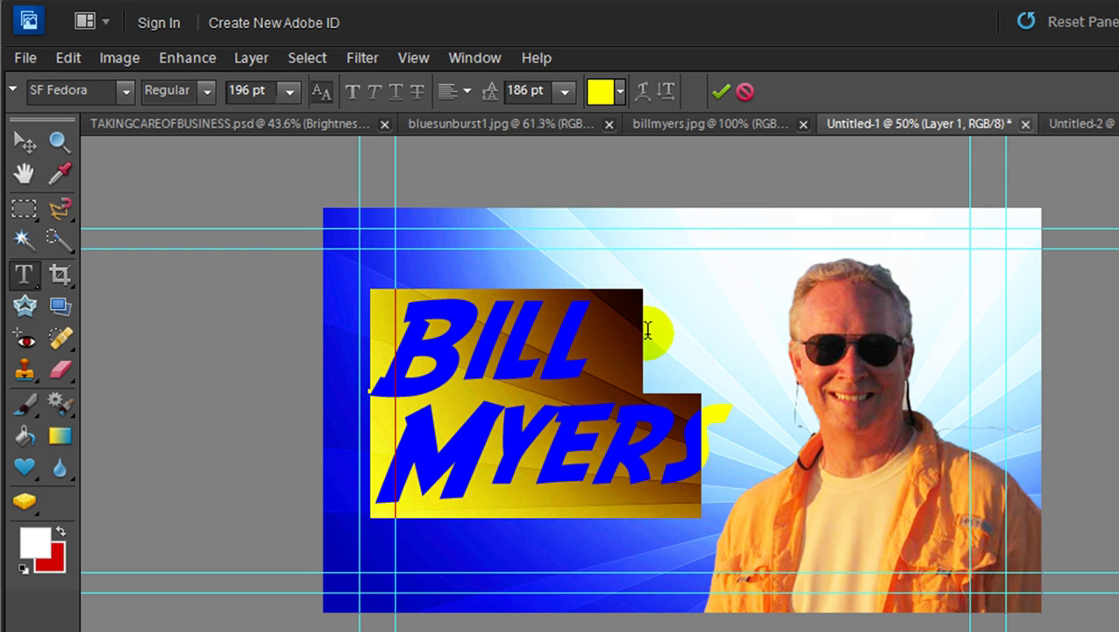
click(644, 330)
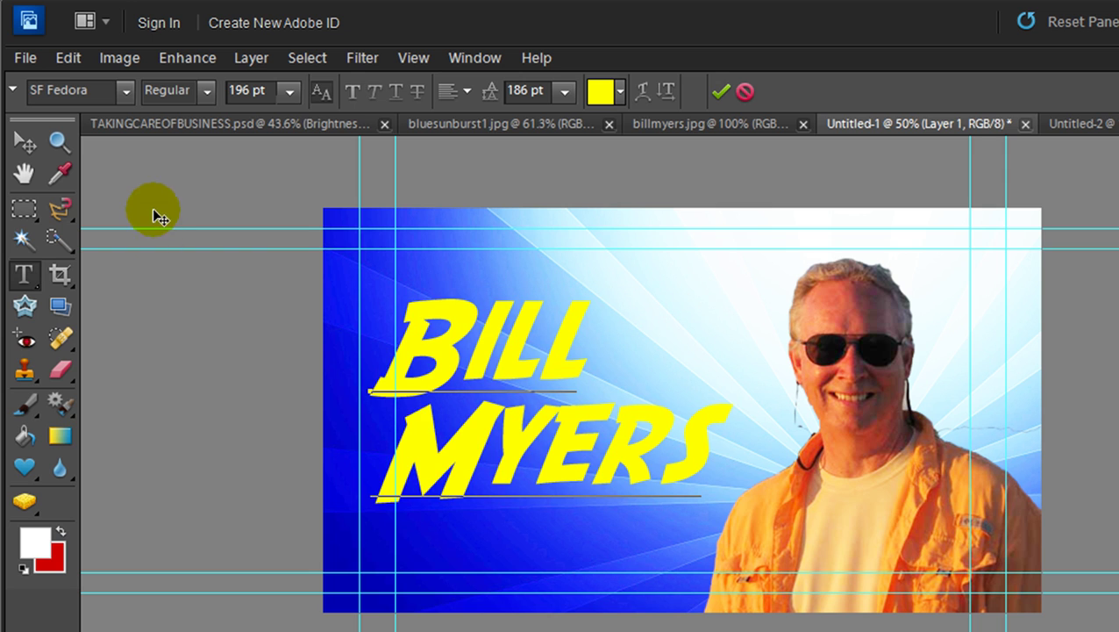
Step: Add a drop shadow to the name title with 100% opacity and a distance of 11 px
click(24, 141)
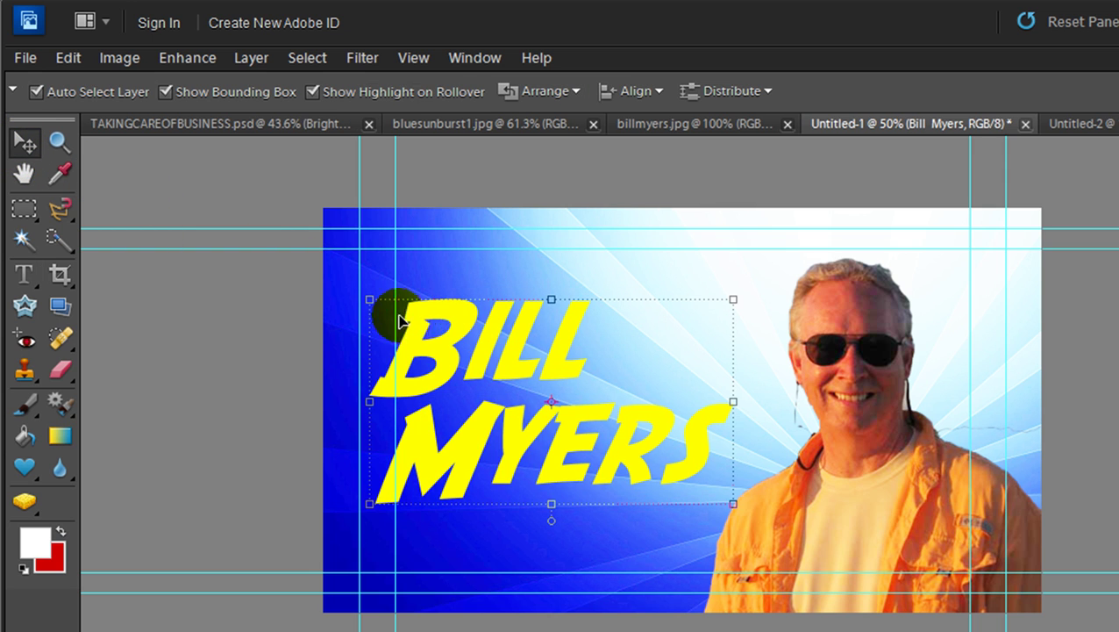
click(259, 64)
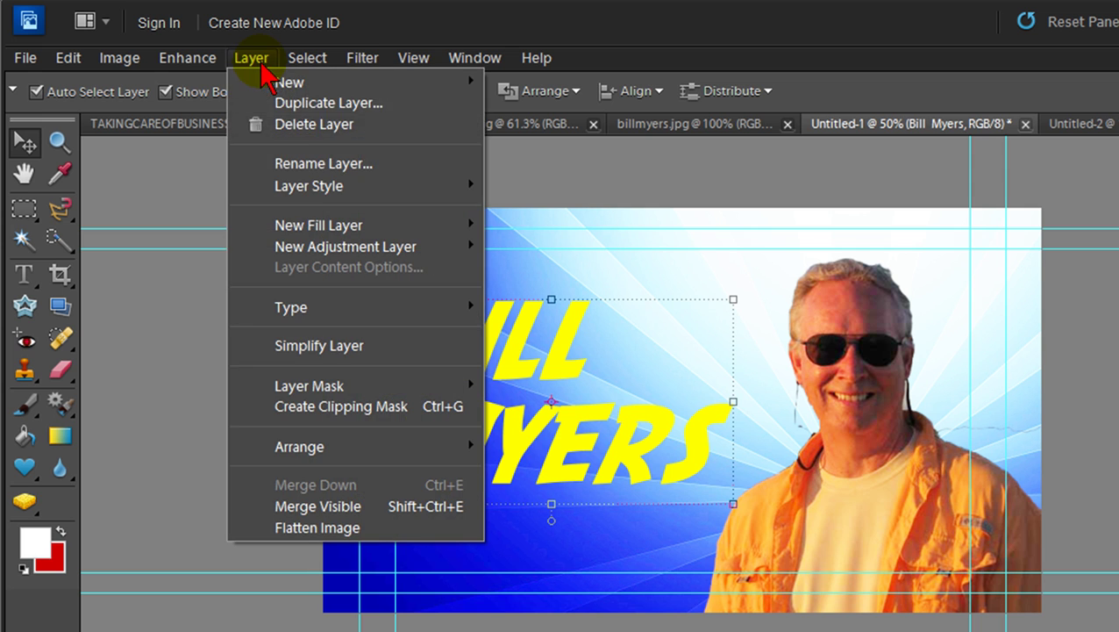
mouse_move(289, 187)
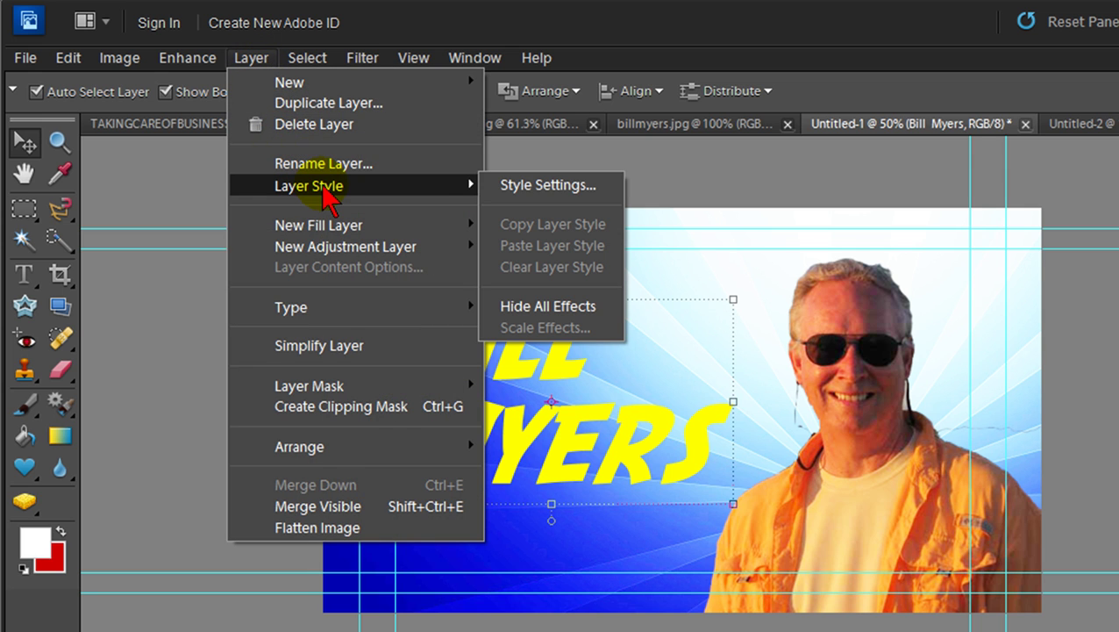
click(531, 186)
drag(838, 316, 1020, 299)
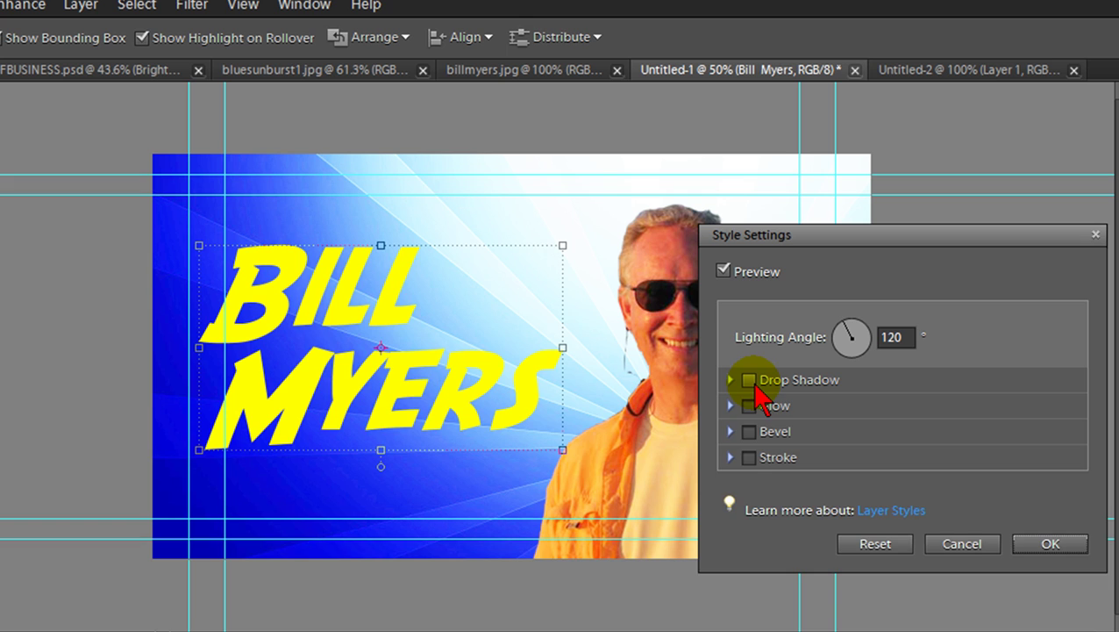
click(753, 386)
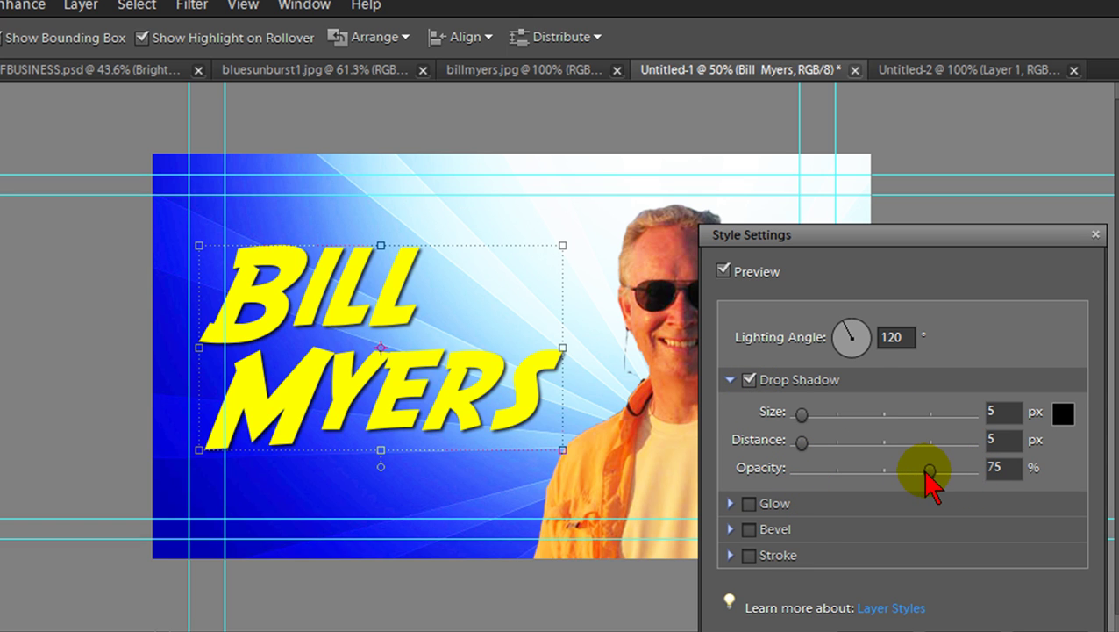
drag(926, 472, 976, 475)
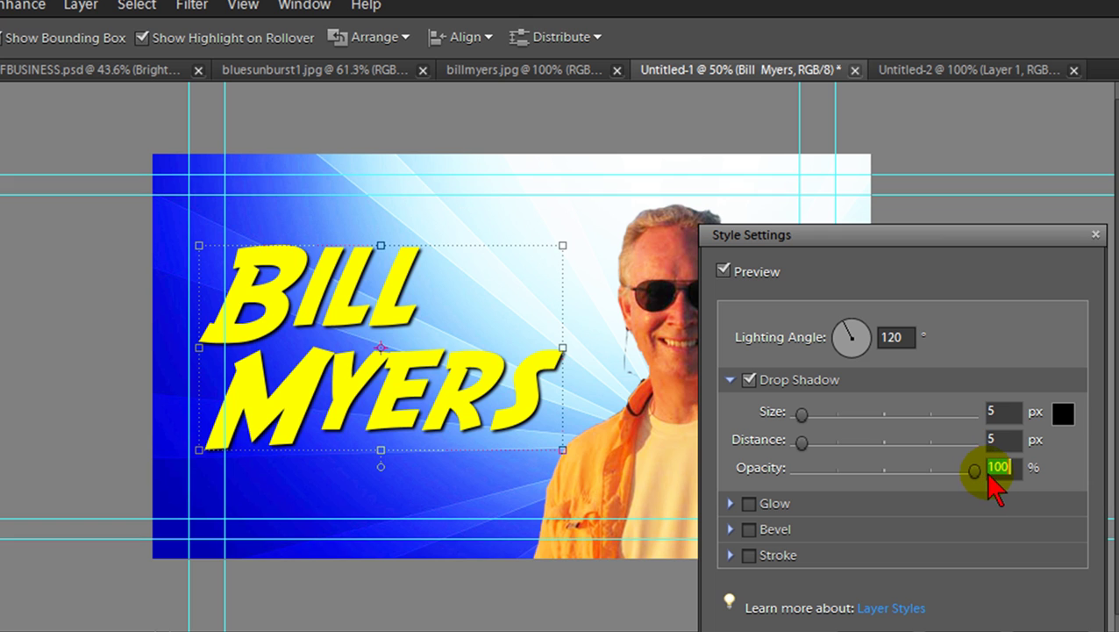
drag(802, 442, 812, 449)
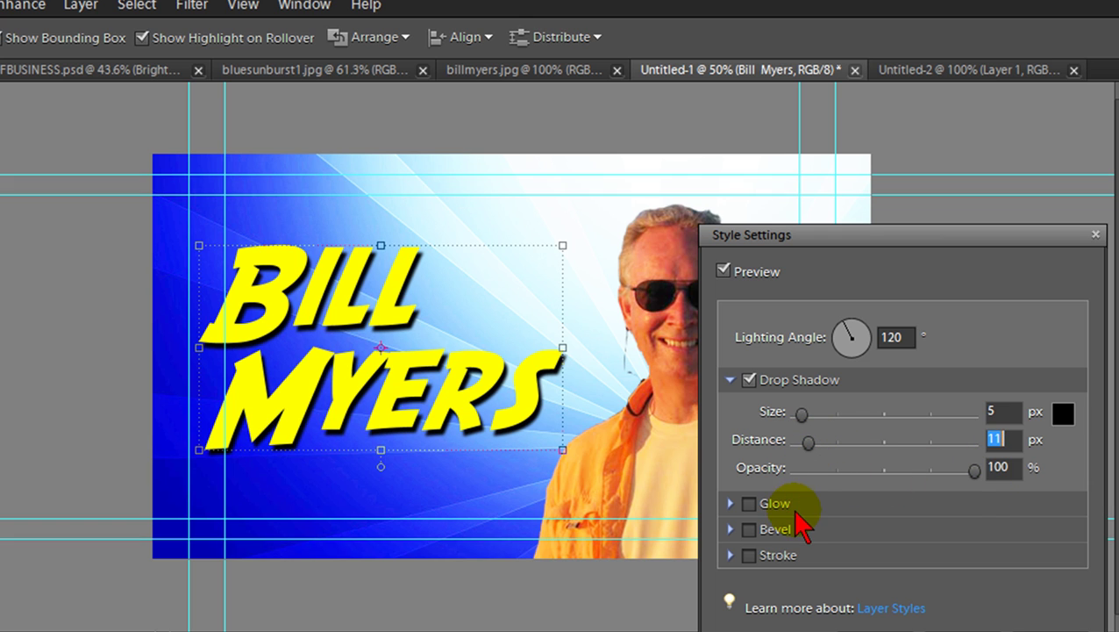
Step: Add a black 5 px stroke to the name title and apply the layer style
click(750, 555)
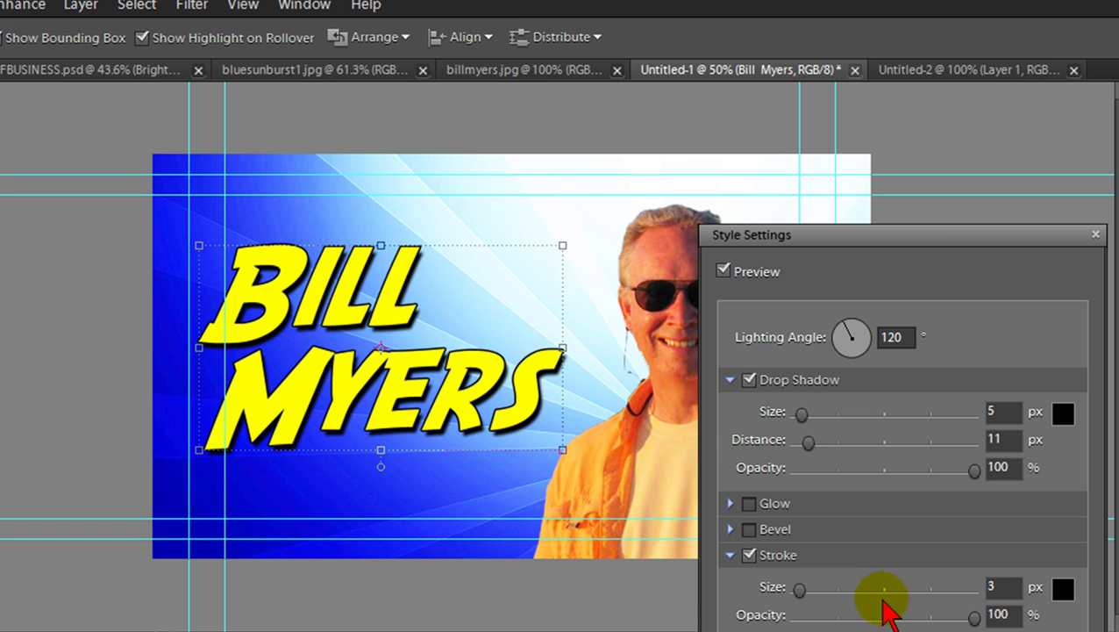
drag(800, 588, 802, 589)
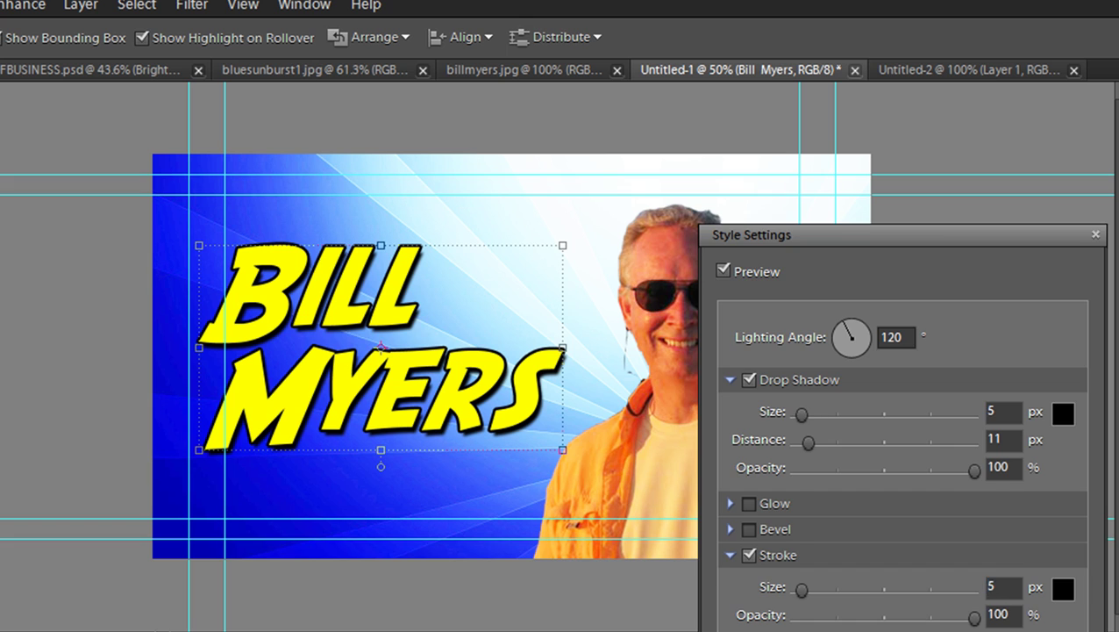
key(Return)
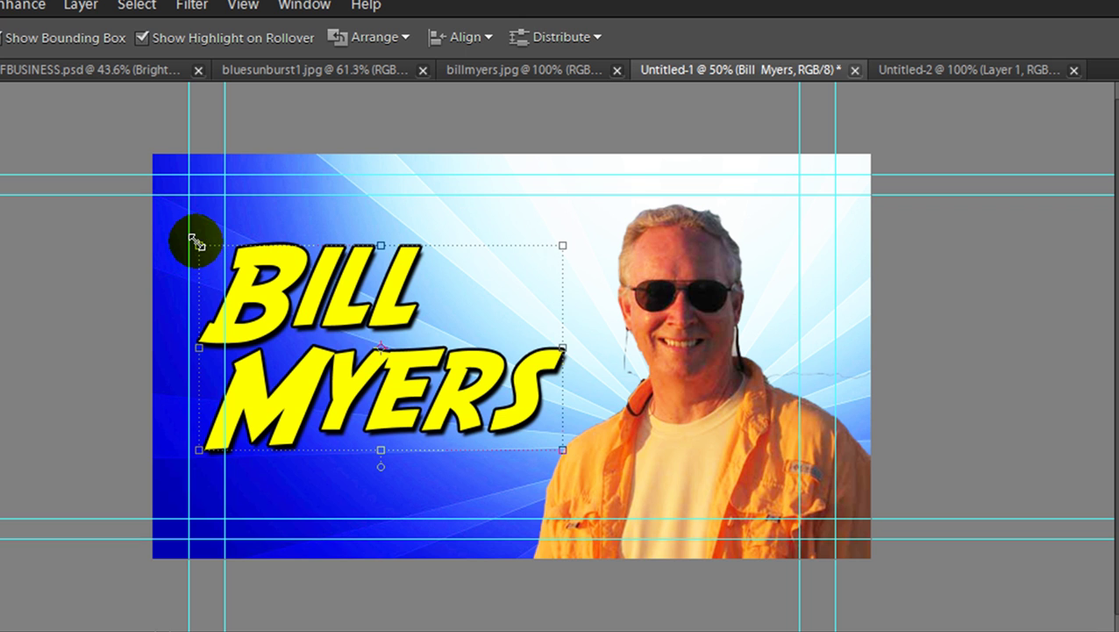
Step: Tilt the name title slightly counter-clockwise, lower it on the sunburst, and enlarge it towards the man
mouse_move(195, 243)
mouse_down()
mouse_move(181, 250)
mouse_move(187, 263)
mouse_up()
drag(337, 298, 343, 333)
click(221, 518)
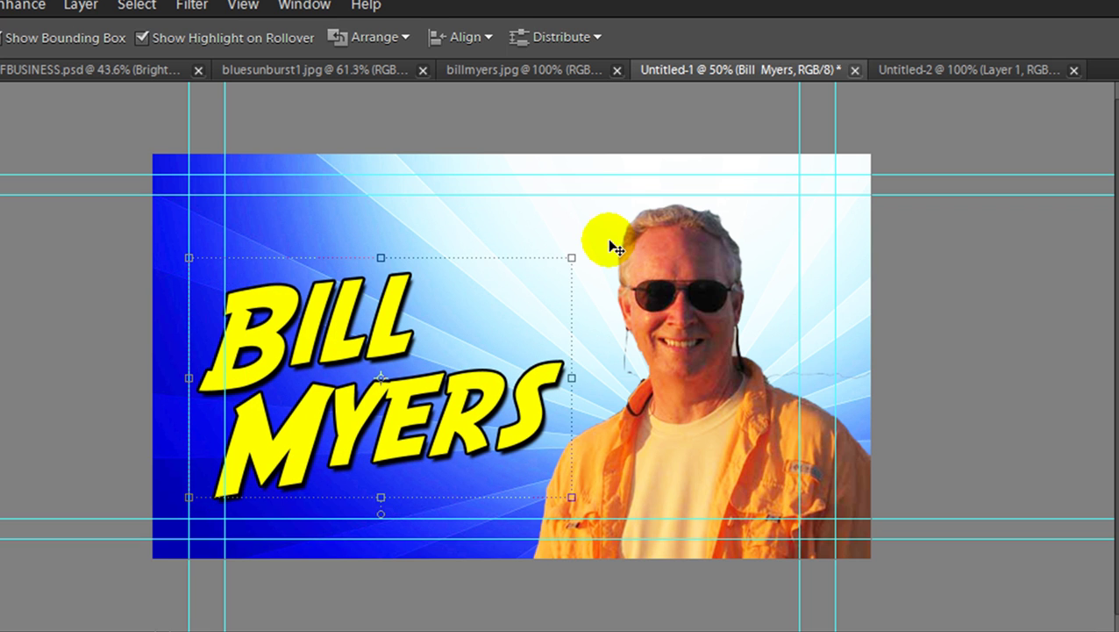
drag(571, 255, 609, 237)
click(555, 527)
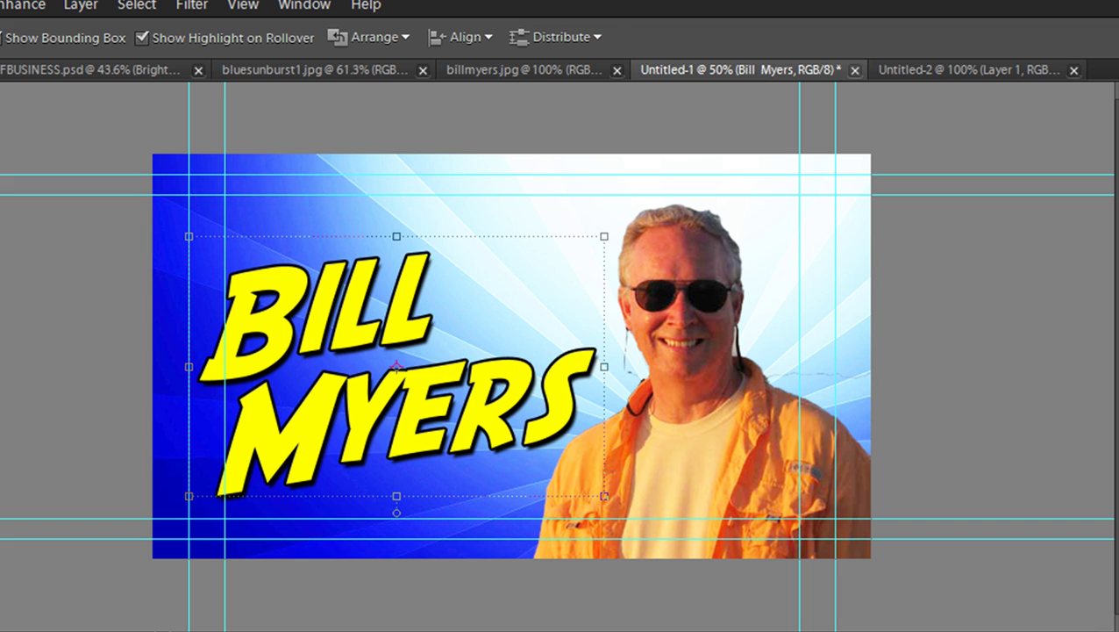
Step: Start a new text line above the name at 132 pt with Auto leading, reading "The Adventures"
key(t)
click(237, 215)
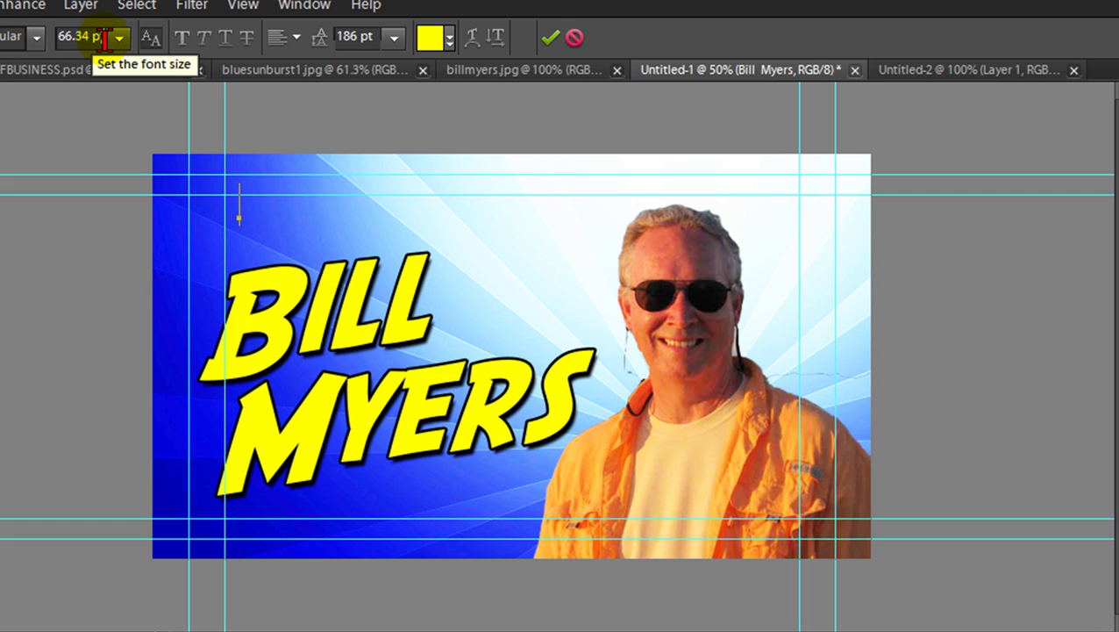
drag(104, 39, 56, 39)
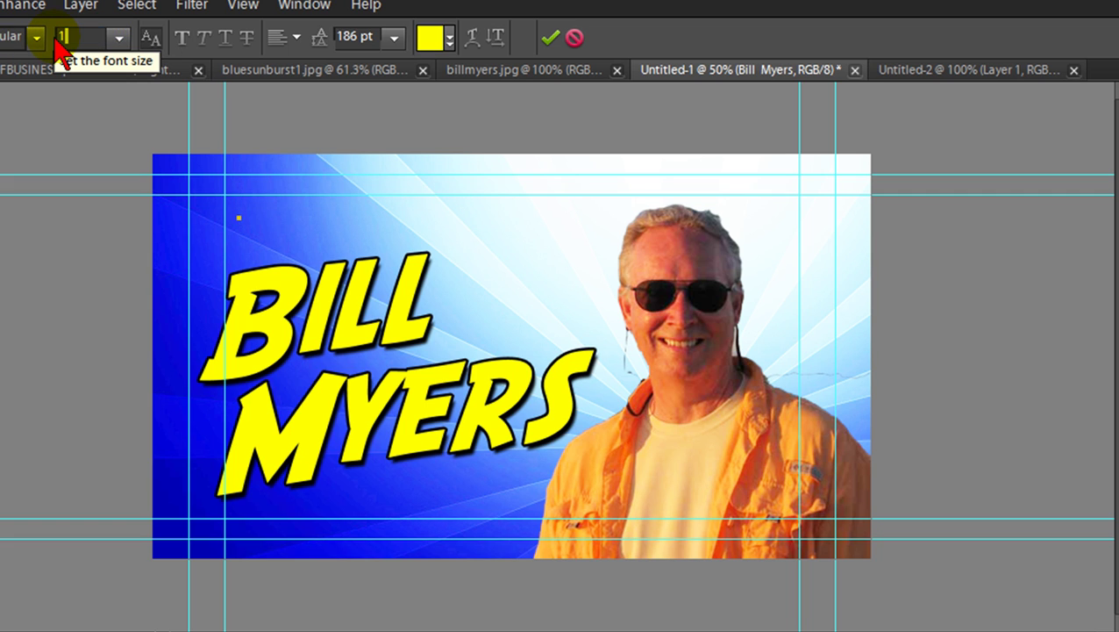
text(132)
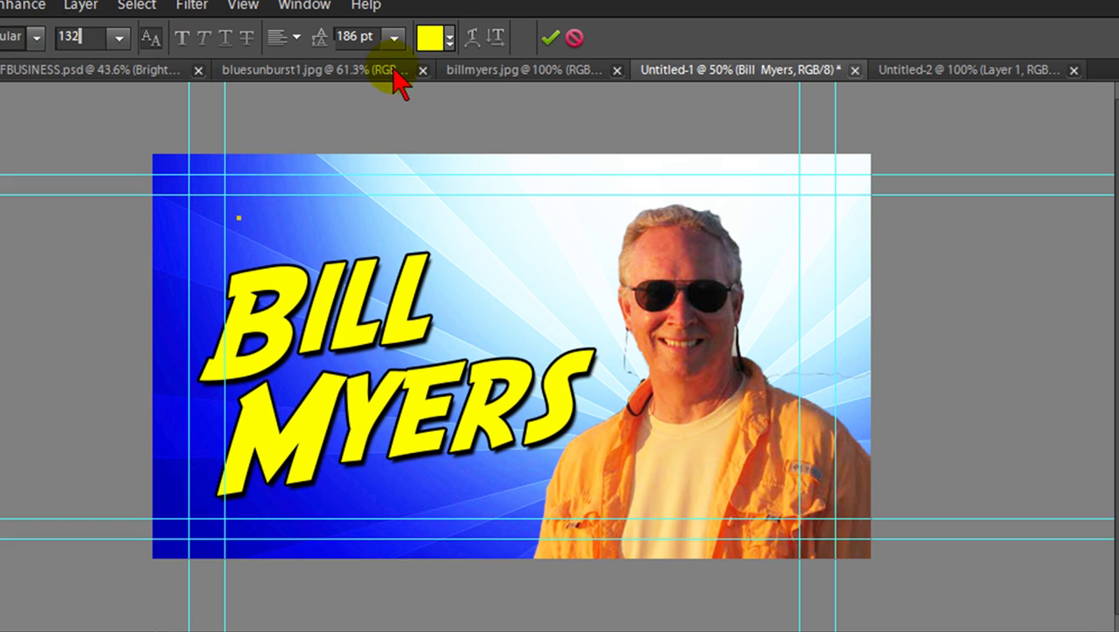
click(395, 37)
click(379, 74)
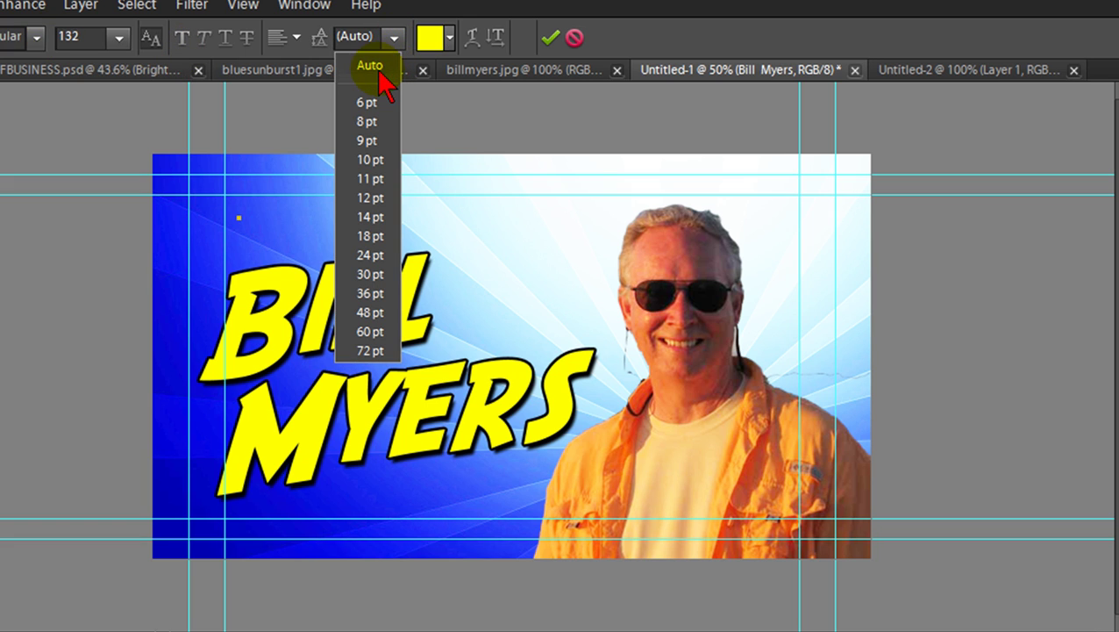
click(255, 217)
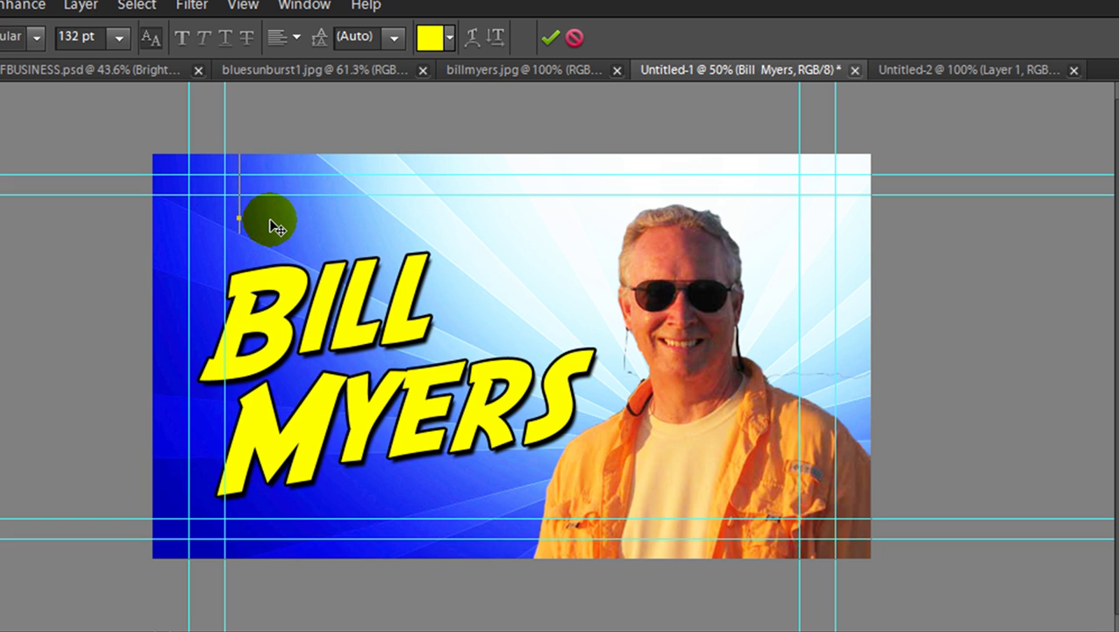
text(THE ADVENTURES)
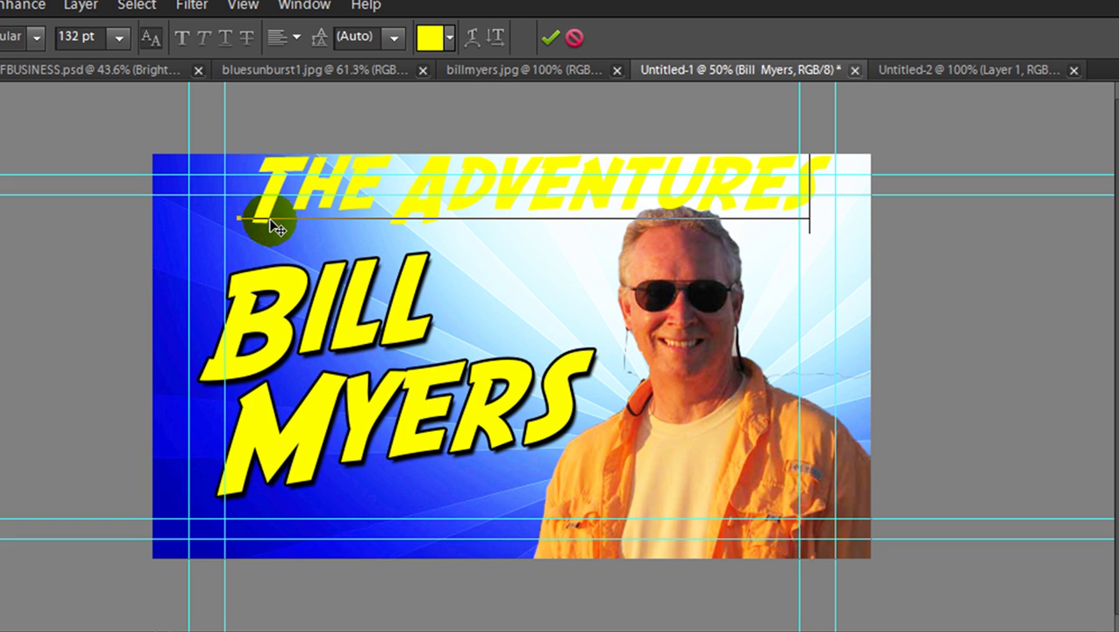
Step: Complete the upper line as "The Adventures of" and reduce its font size to 60 pt
drag(248, 193, 829, 200)
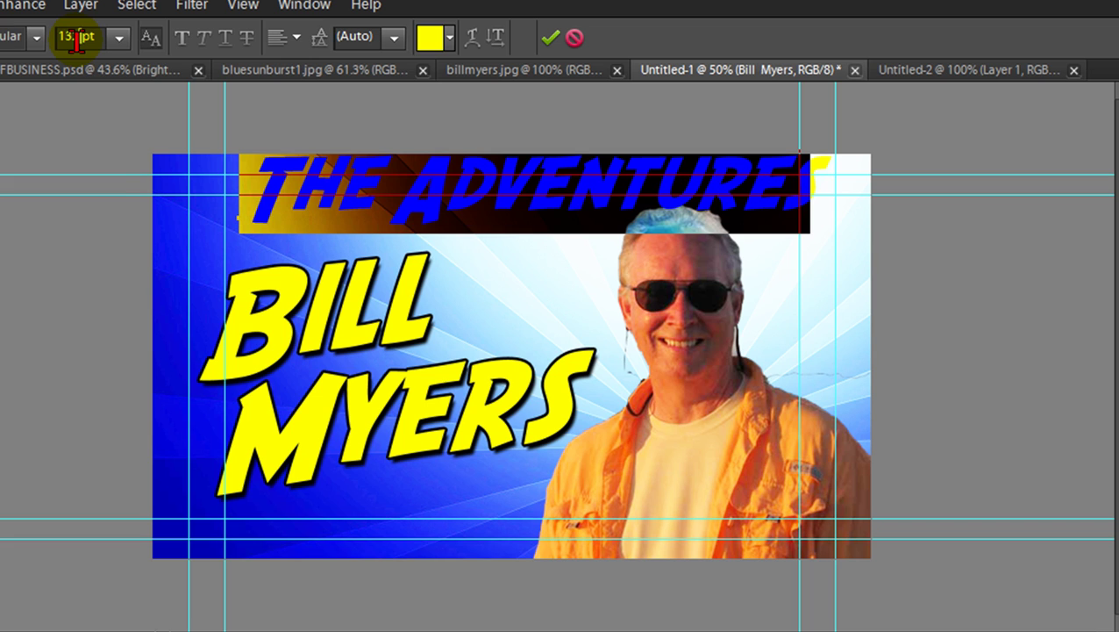
click(119, 36)
click(106, 329)
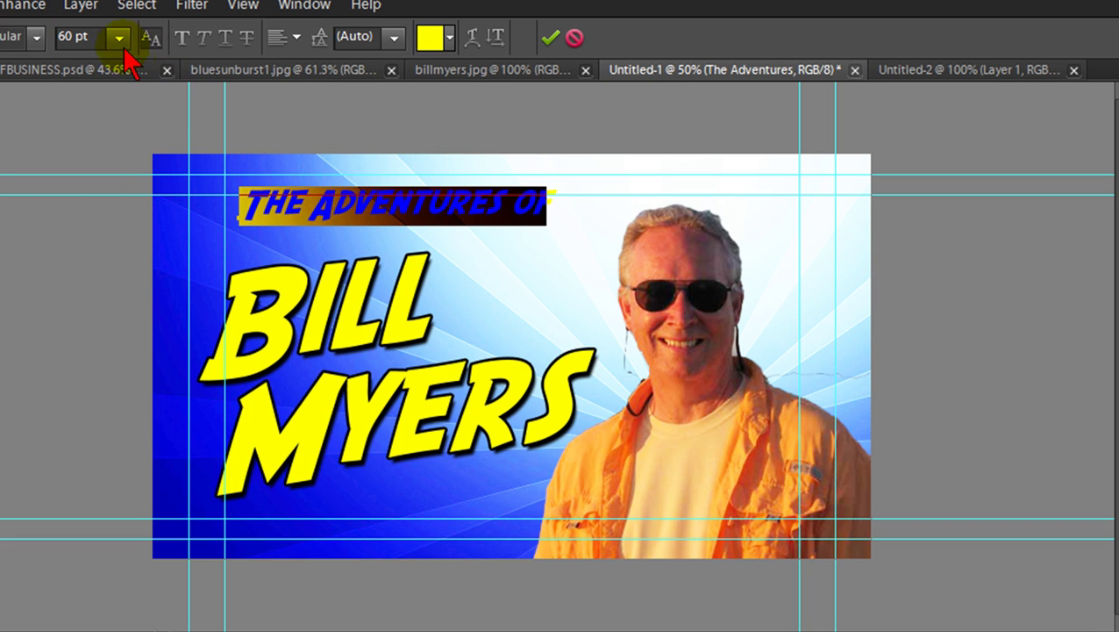
key(v)
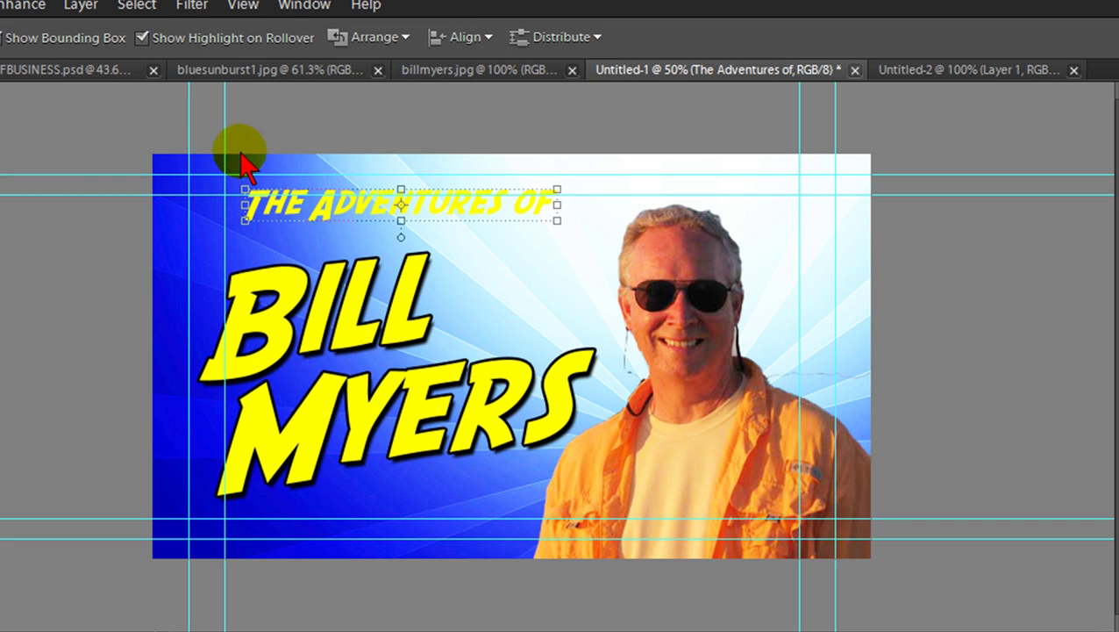
Step: Give "The Adventures of" a drop shadow at 100% opacity and a black 3 px stroke
click(79, 5)
mouse_move(167, 136)
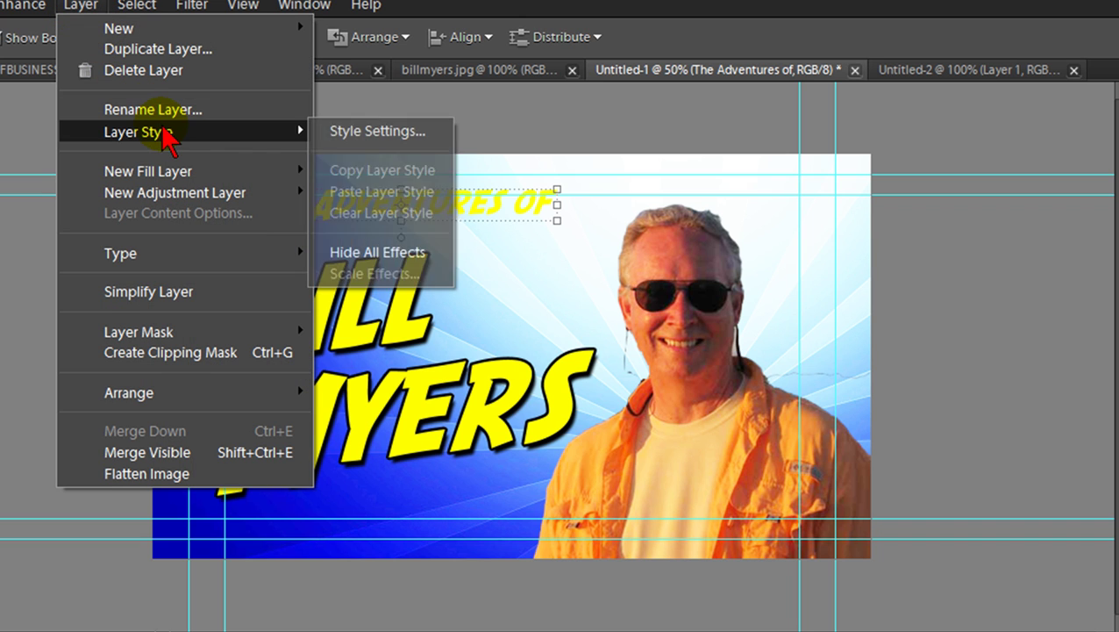
click(335, 134)
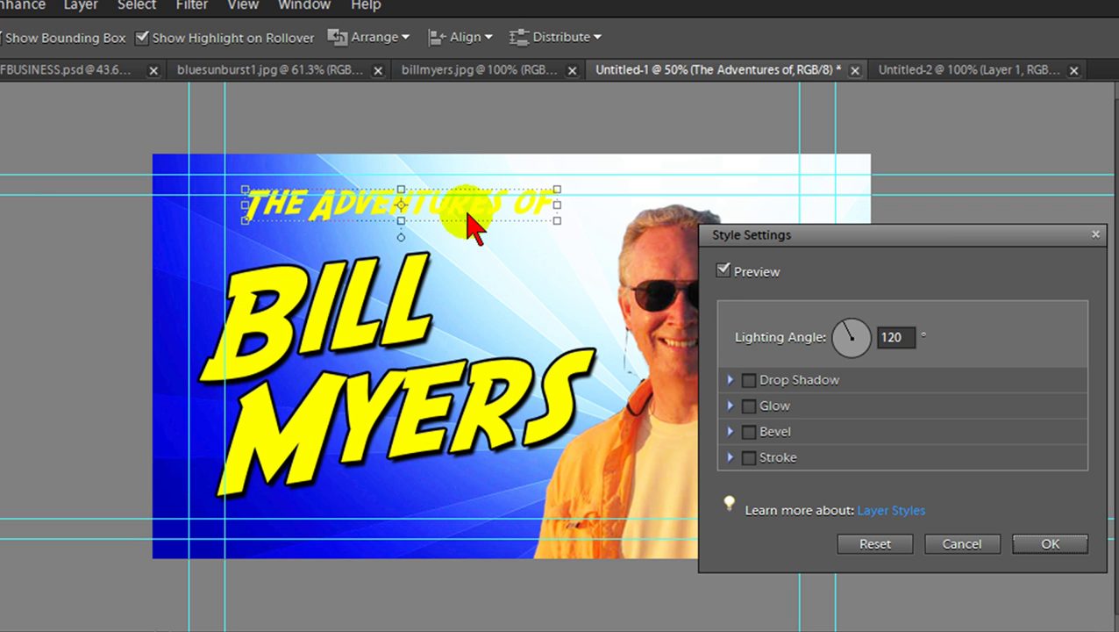
click(749, 381)
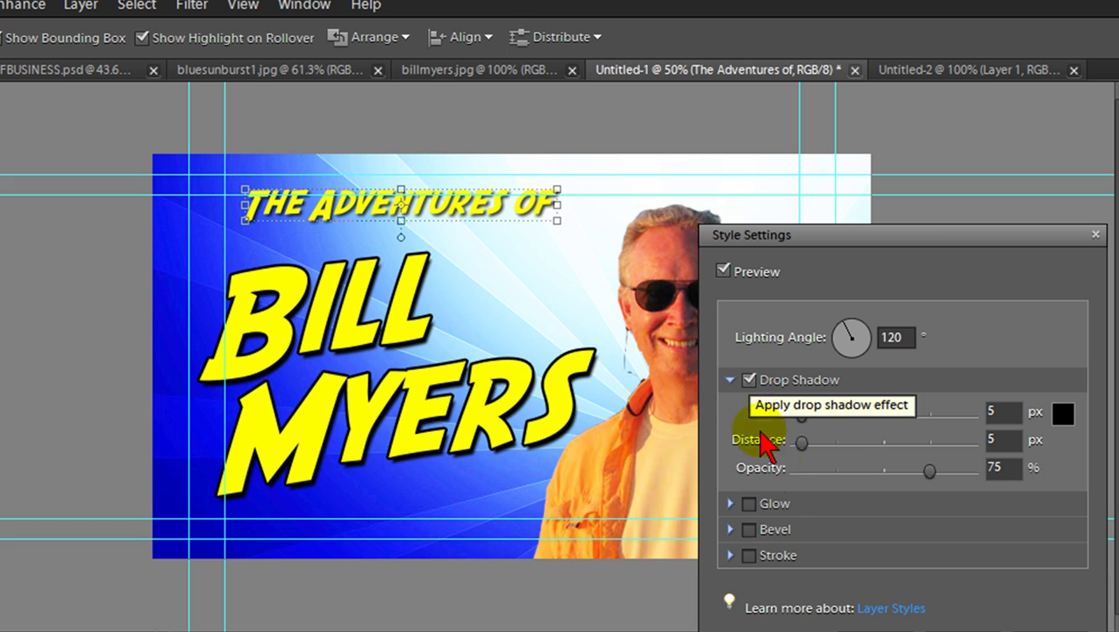
drag(930, 472, 990, 481)
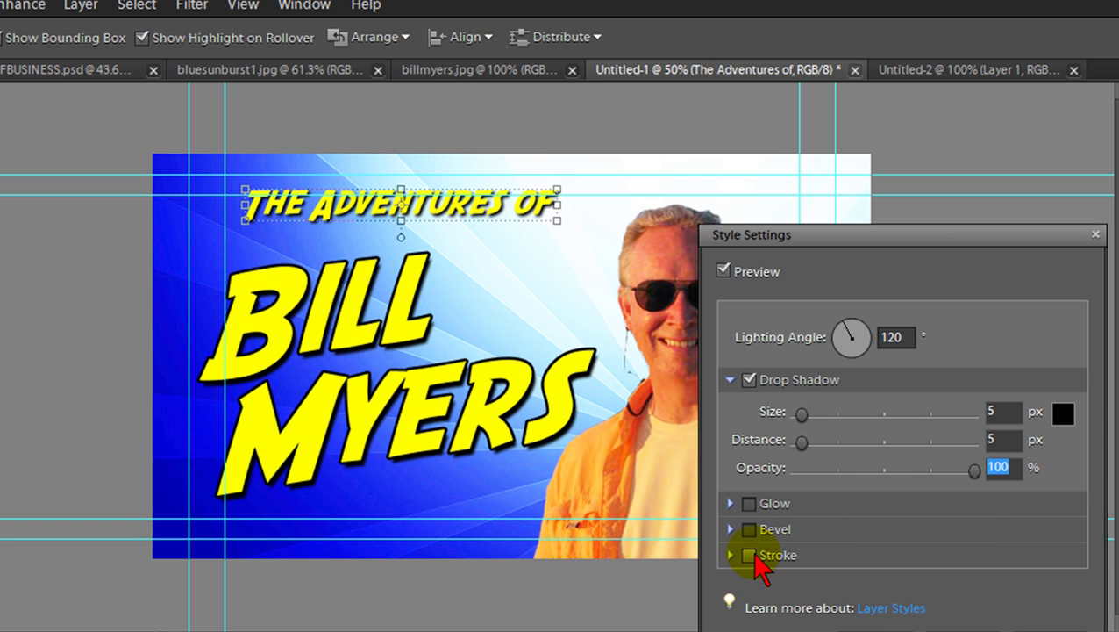
click(749, 556)
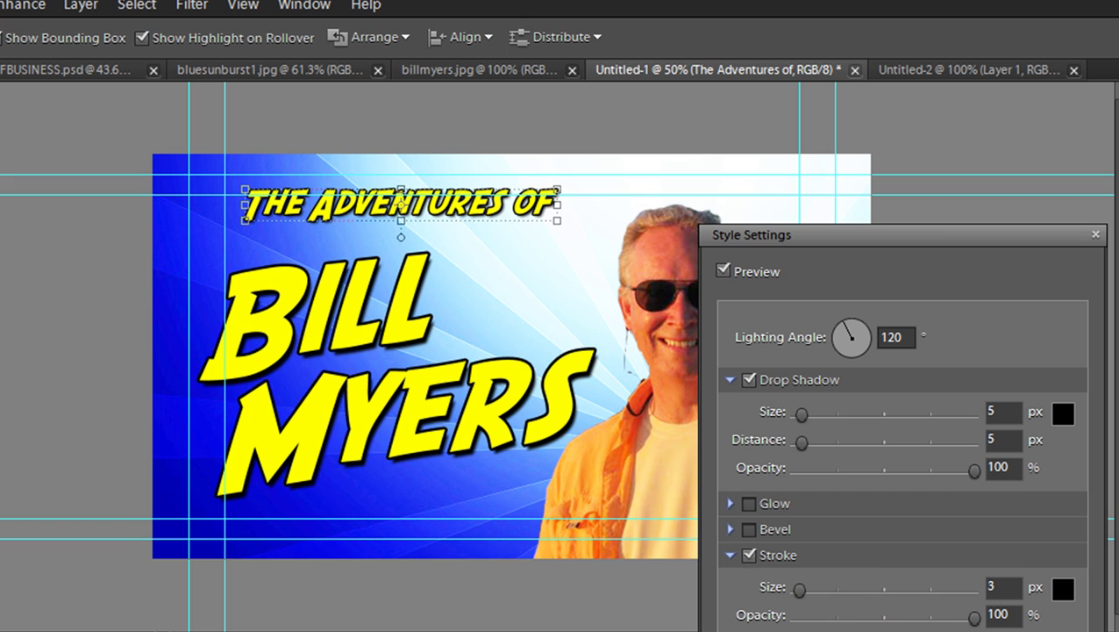
click(911, 626)
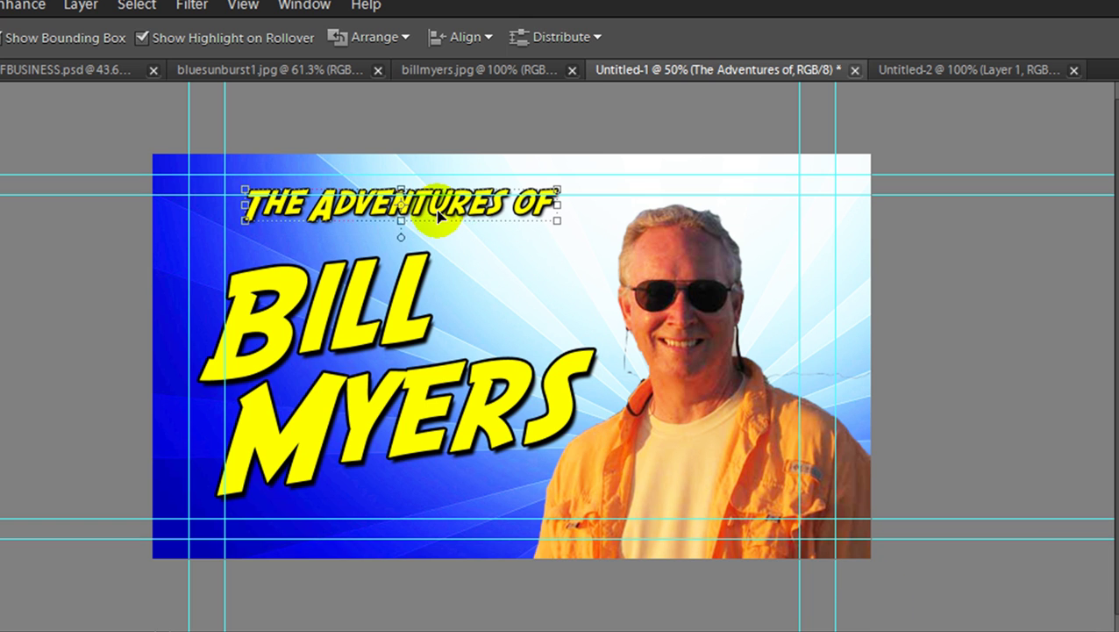
Step: Move "The Adventures of" down and left above the name and tilt it counter-clockwise to match the name's slant
drag(436, 213, 391, 227)
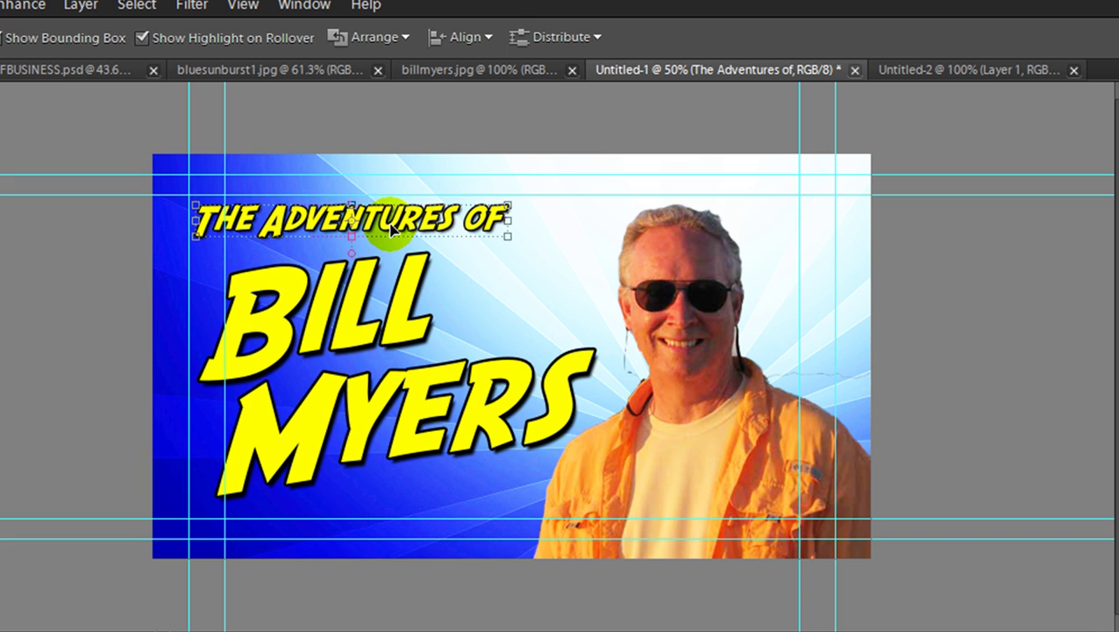
drag(517, 204, 451, 207)
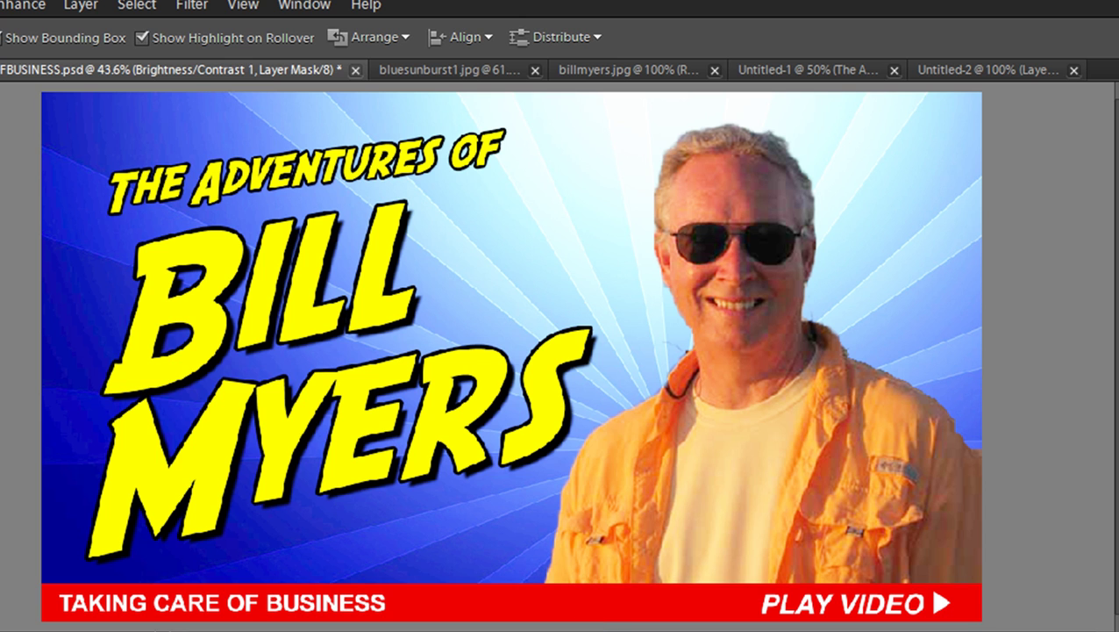
key(ctrl+Tab)
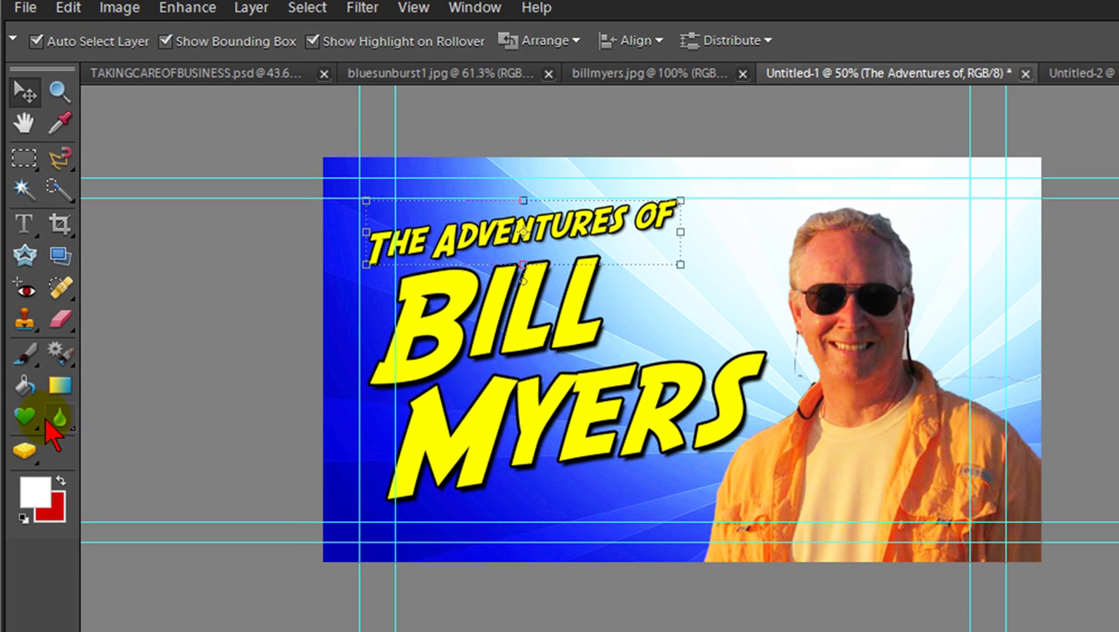
Step: Draw a red rectangle across the full width of the thumbnail, from the upper of the two lower guides to the bottom edge
click(30, 419)
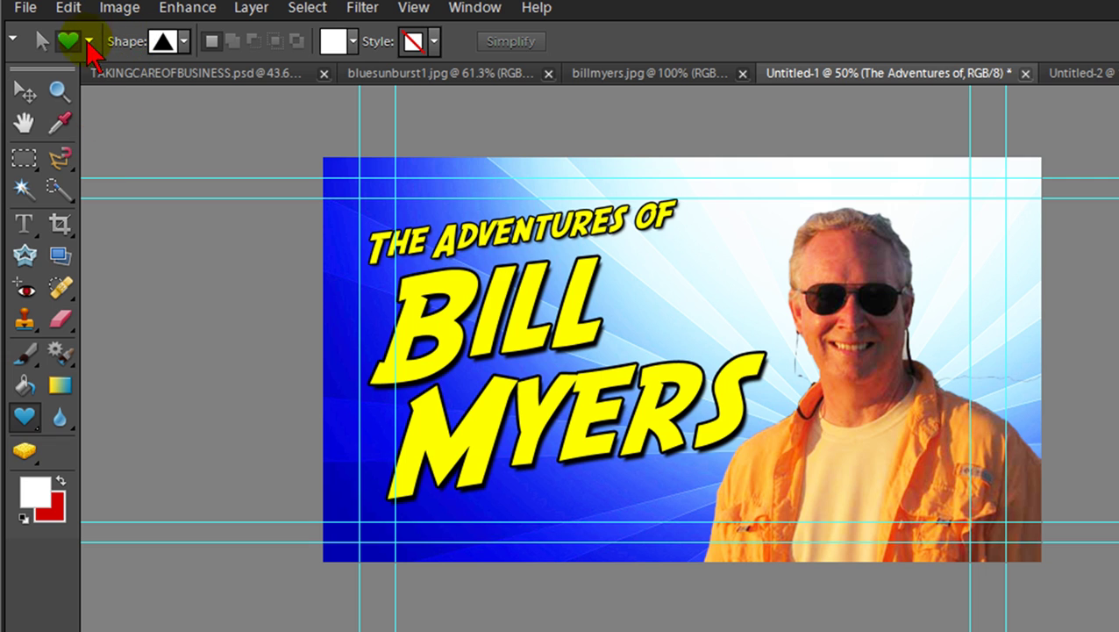
click(184, 42)
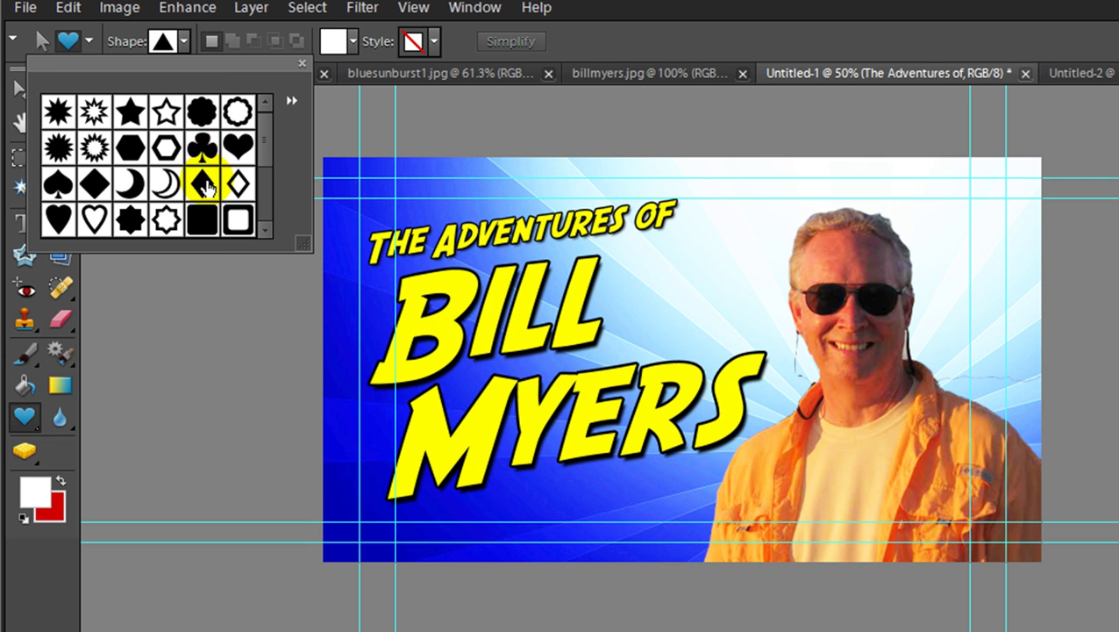
scroll(201, 180, down, 2)
click(165, 151)
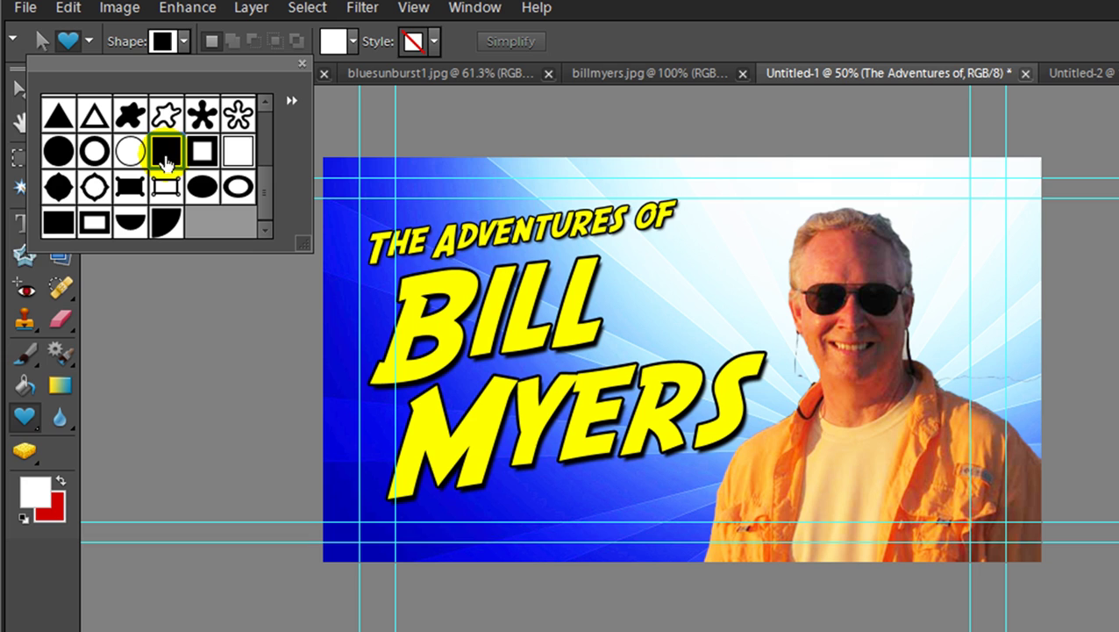
double_click(56, 224)
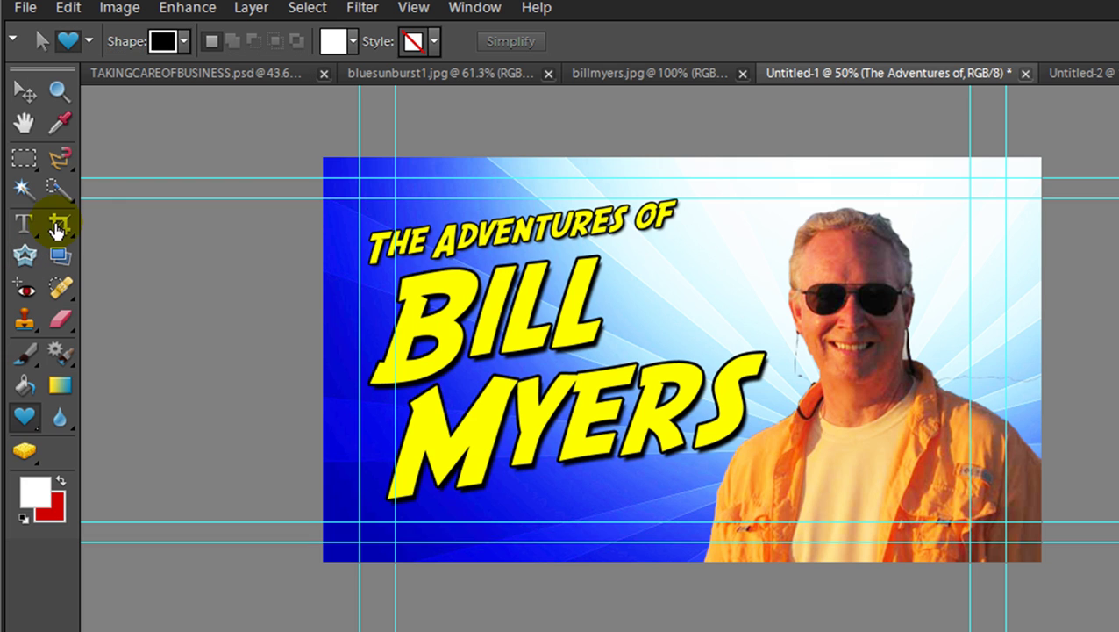
click(61, 480)
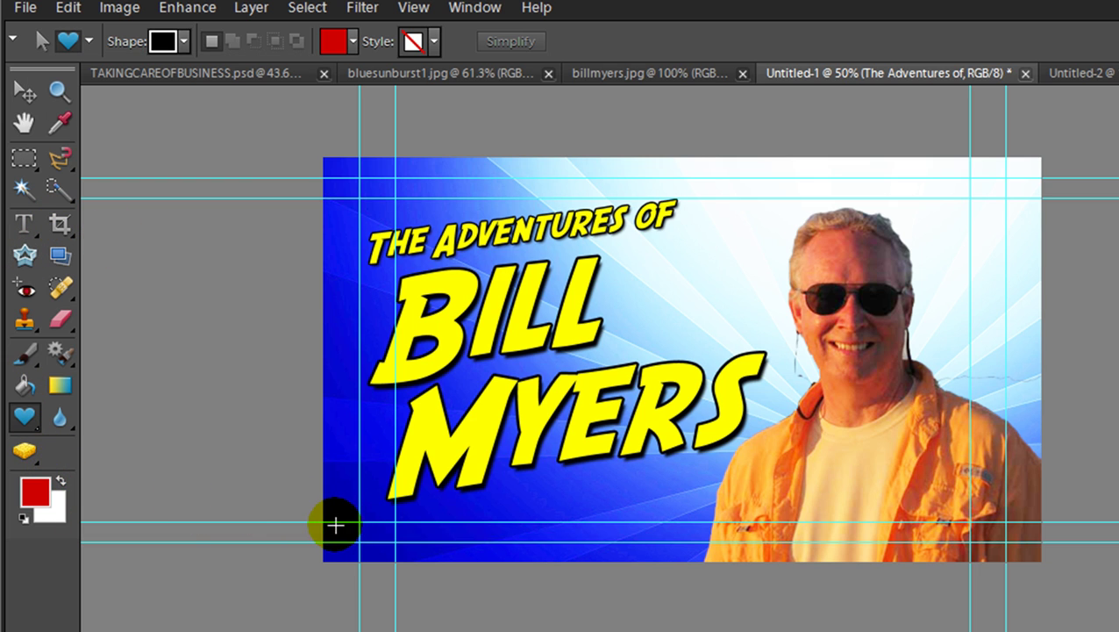
drag(325, 523, 1041, 566)
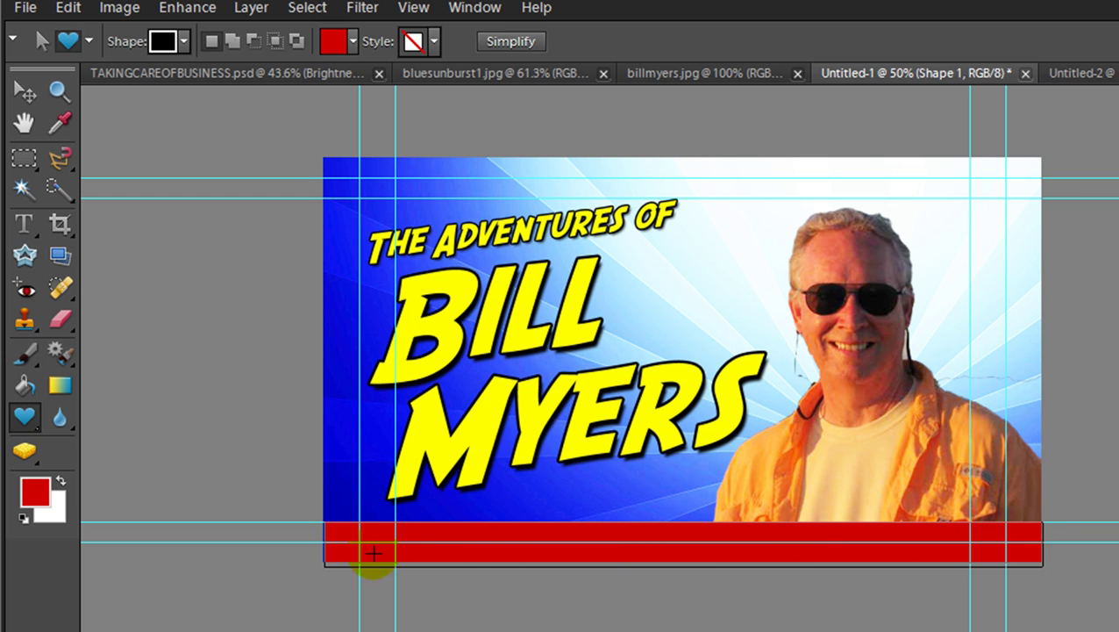
Step: Raise the cut-out man until his lower edge meets the top of the red bar, then deselect him
click(24, 92)
click(853, 349)
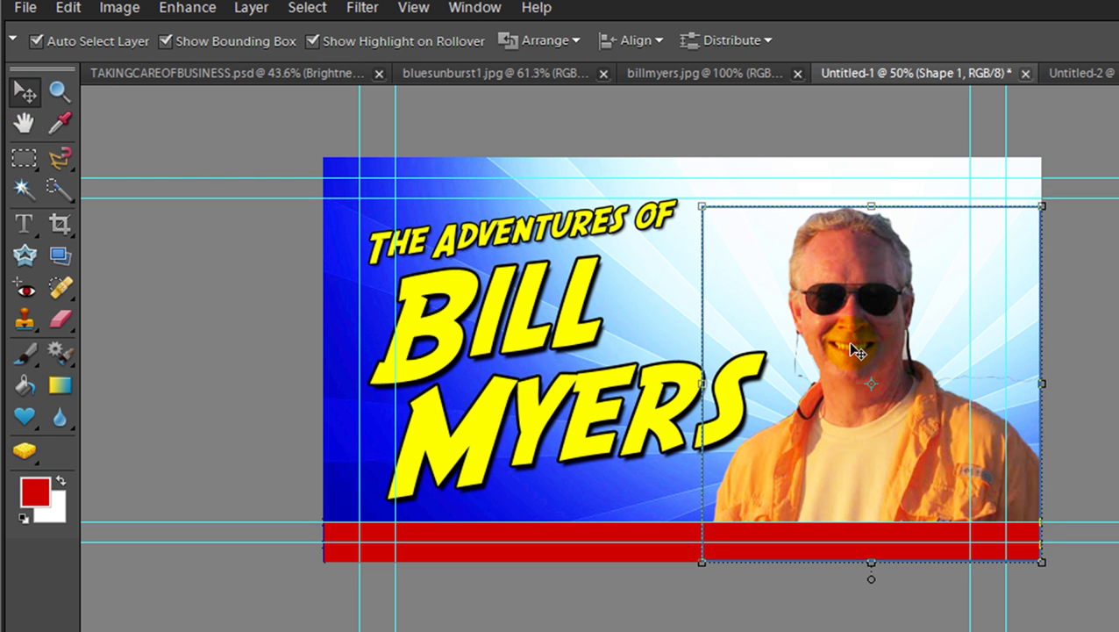
drag(874, 279, 875, 241)
click(1116, 454)
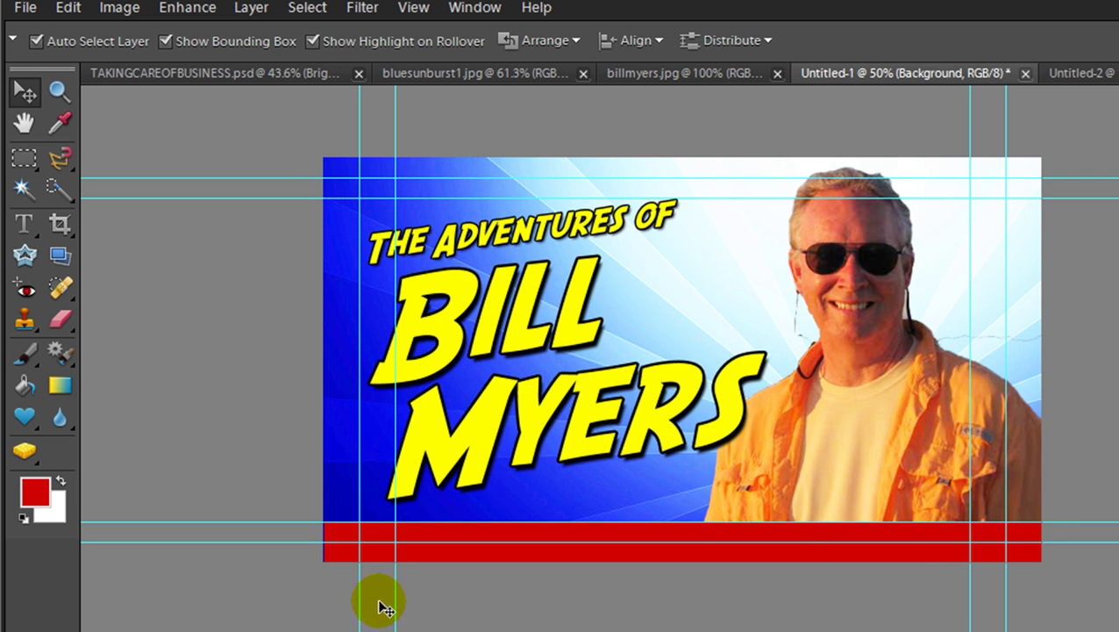
Step: Compare the finished TAKINGCAREOFBUSINESS.psd with and without its bluesunburst1.jpg layer, restore the layer, and return to Untitled-1
click(152, 631)
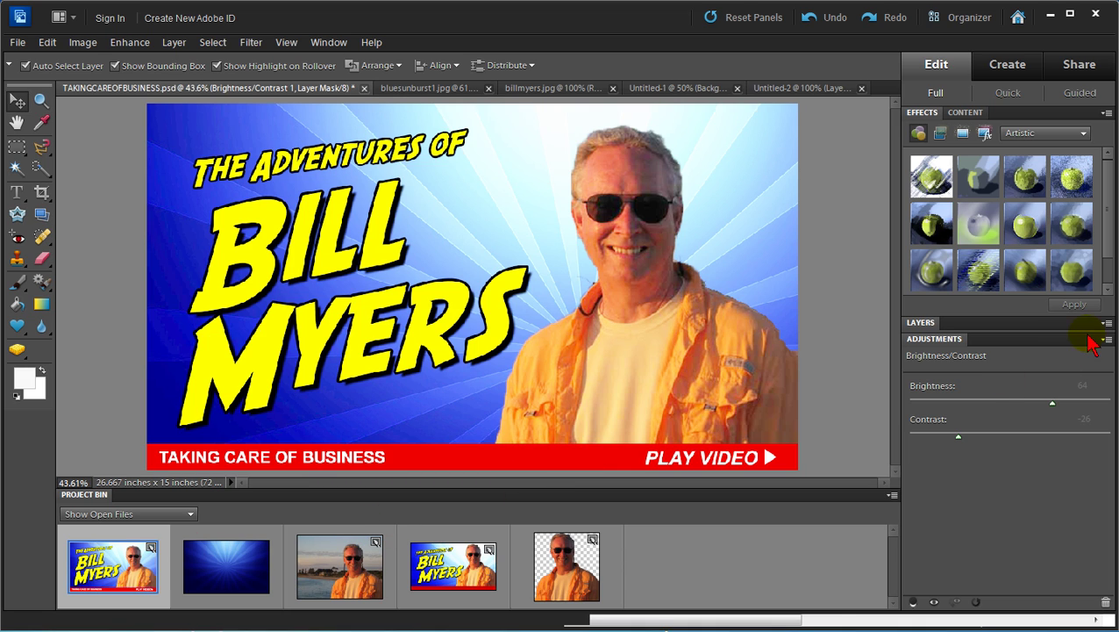
click(1036, 325)
scroll(1092, 526, down, 3)
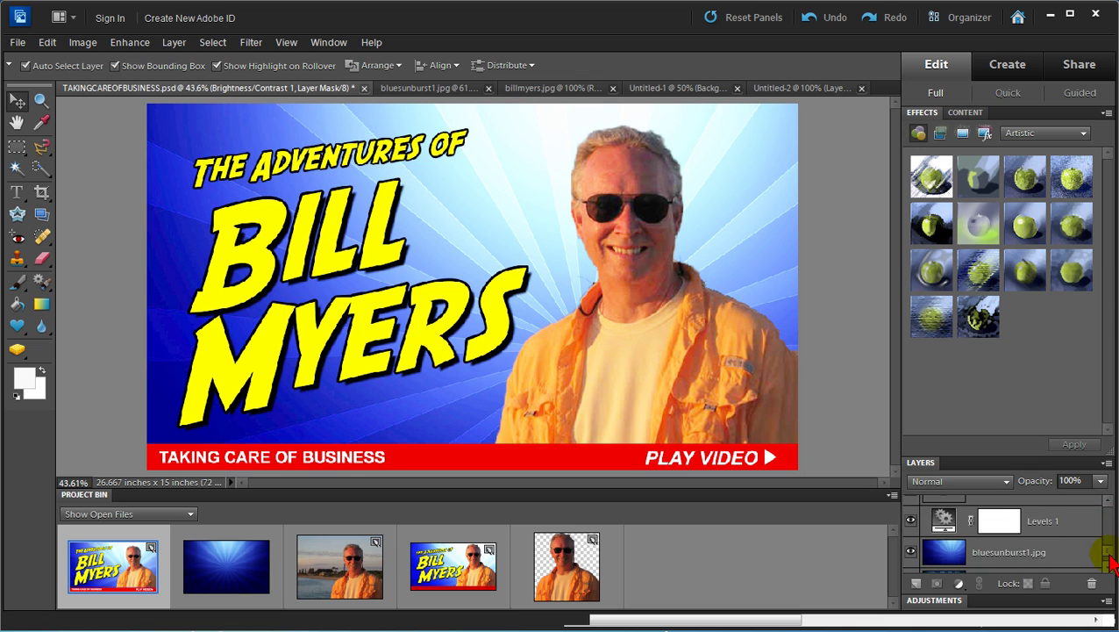
scroll(1109, 561, down, 1)
click(910, 527)
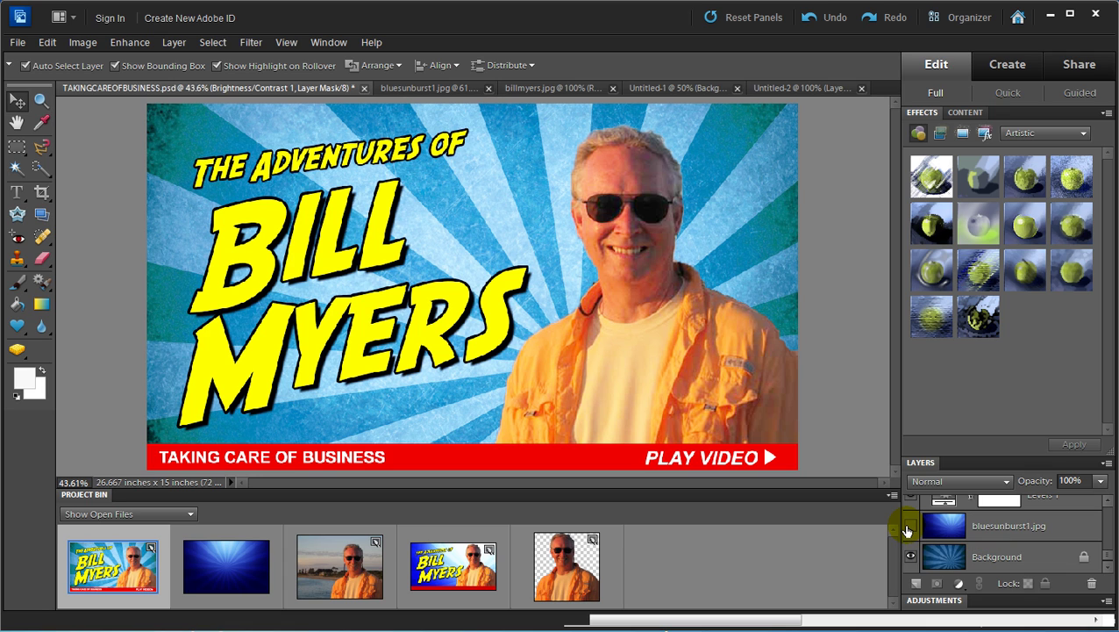
click(909, 526)
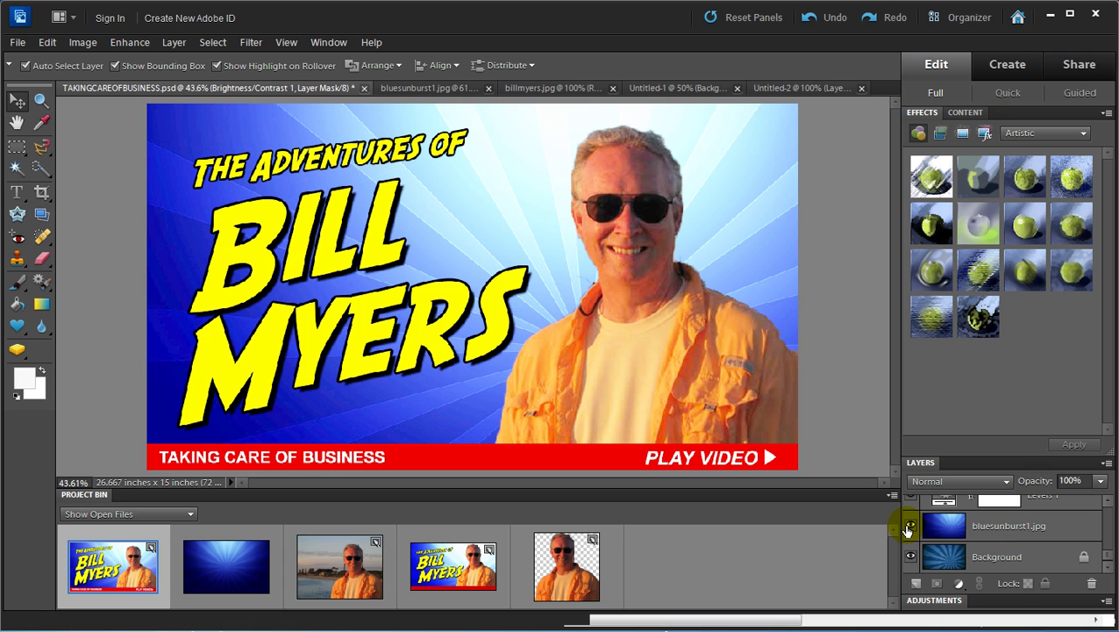
click(910, 526)
click(910, 527)
click(449, 572)
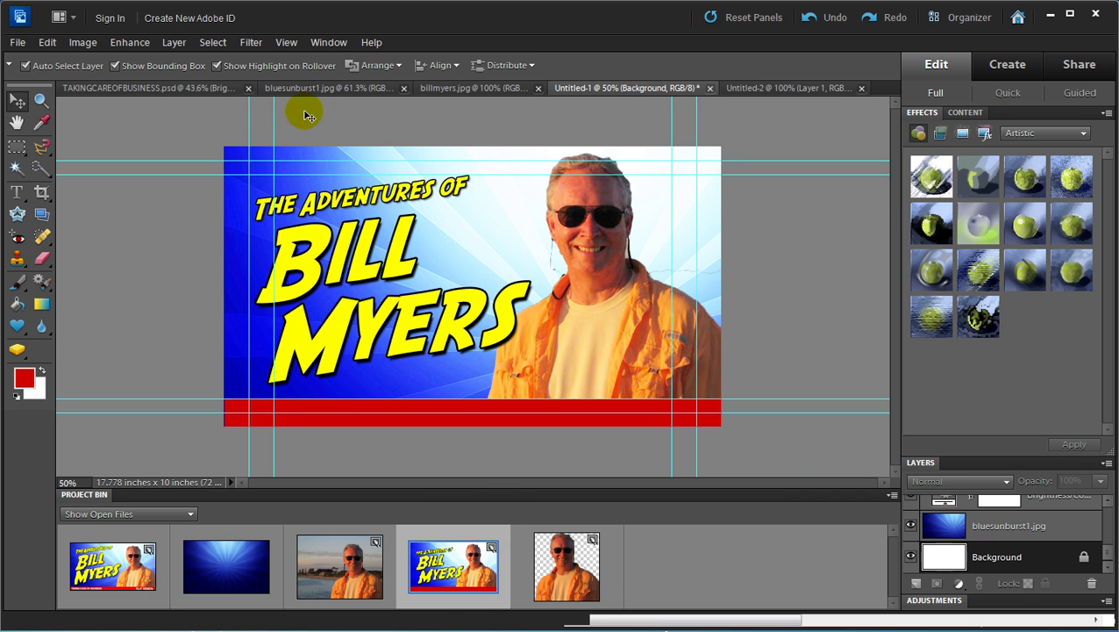
Step: Shift "The Adventures of" slightly right and up above the name, and adjust the man's position over the red bar
click(287, 44)
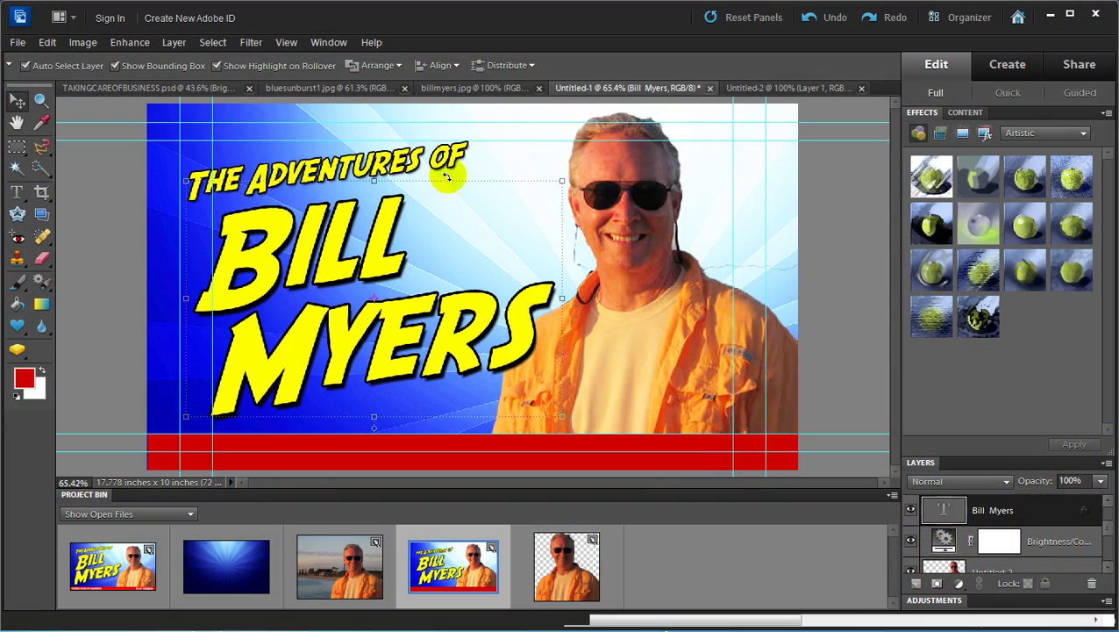
mouse_move(443, 163)
mouse_down()
mouse_move(467, 167)
mouse_move(457, 155)
mouse_up()
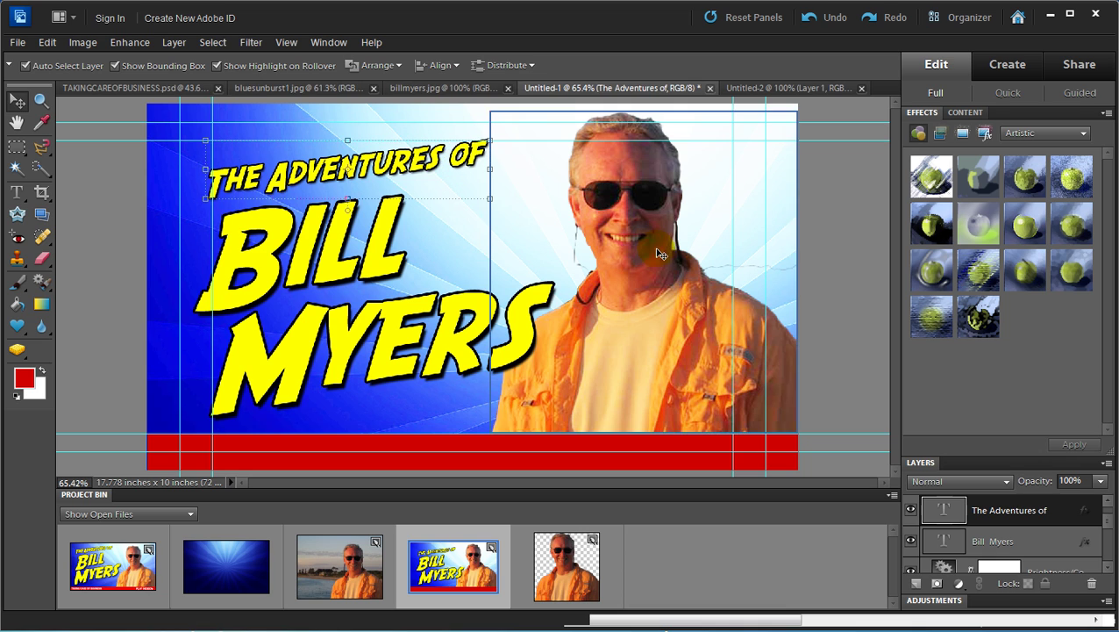
drag(657, 250, 661, 308)
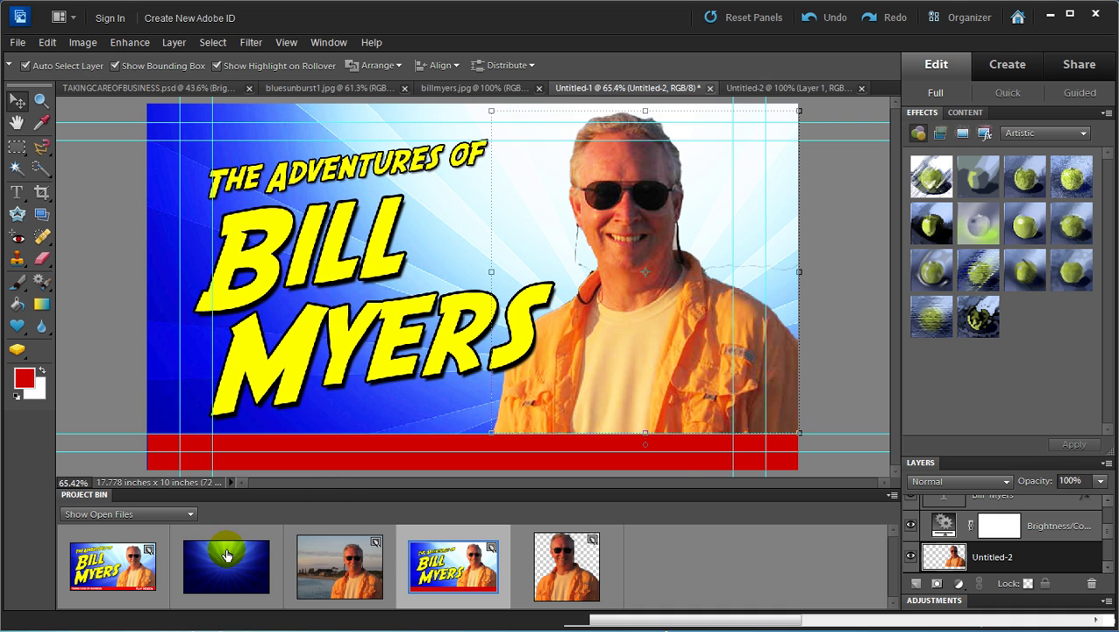
Step: Switch to the finished TAKINGCAREOFBUSINESS.psd thumbnail
double_click(112, 566)
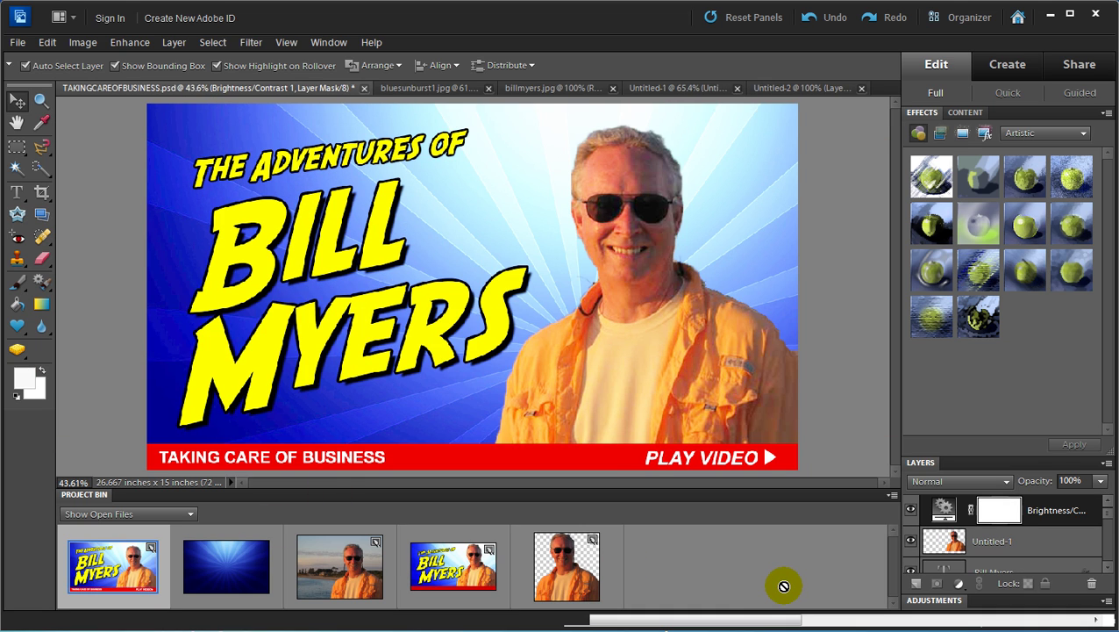